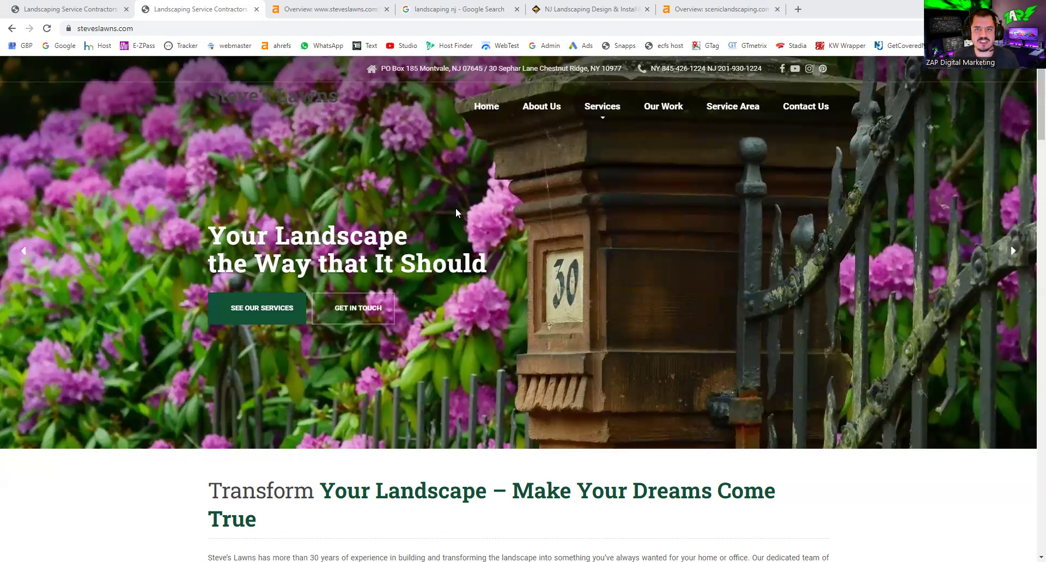
- Look over the Steve's Lawns homepage from the hero banner through services and galleries to the client testimonials
scroll(428, 230, down, 5)
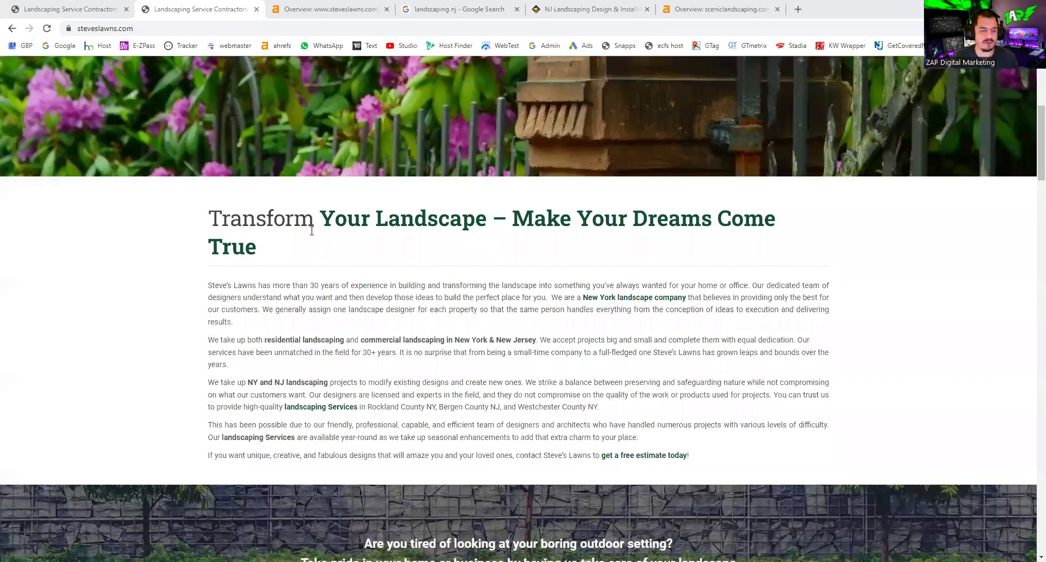
scroll(312, 231, up, 5)
scroll(562, 197, down, 8)
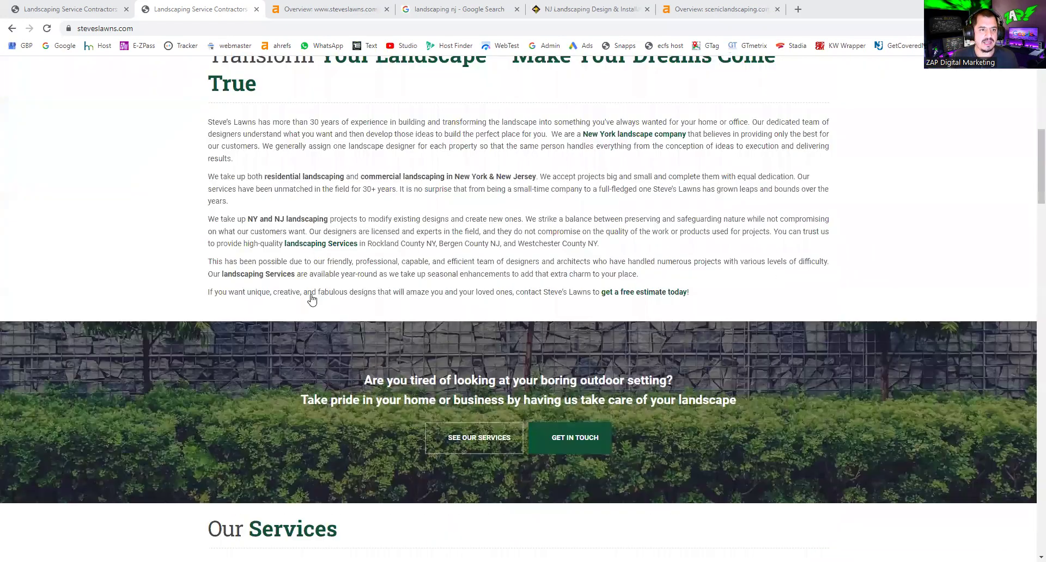
scroll(298, 290, up, 1)
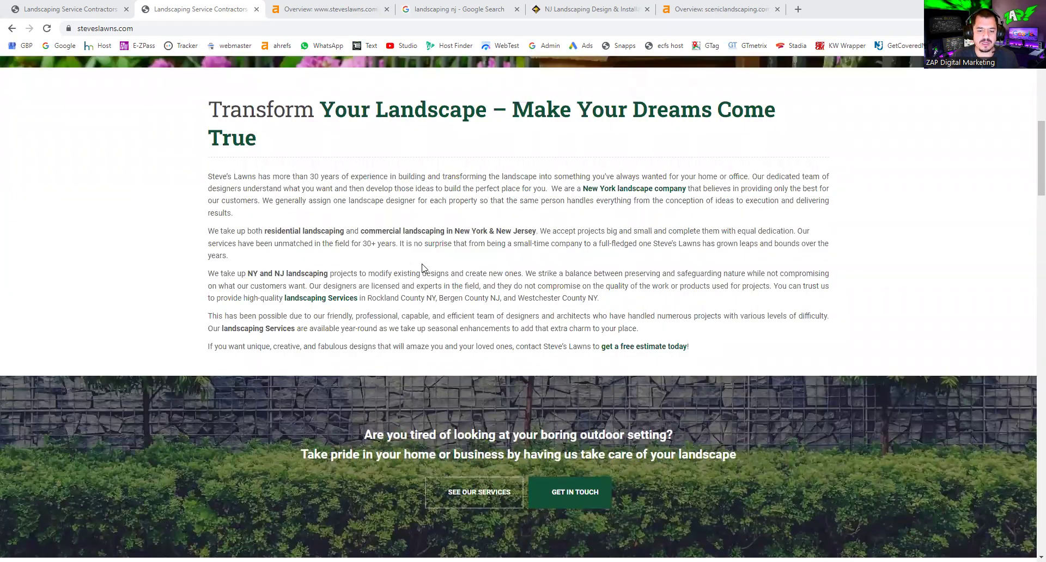
scroll(422, 267, down, 4)
scroll(422, 268, down, 20)
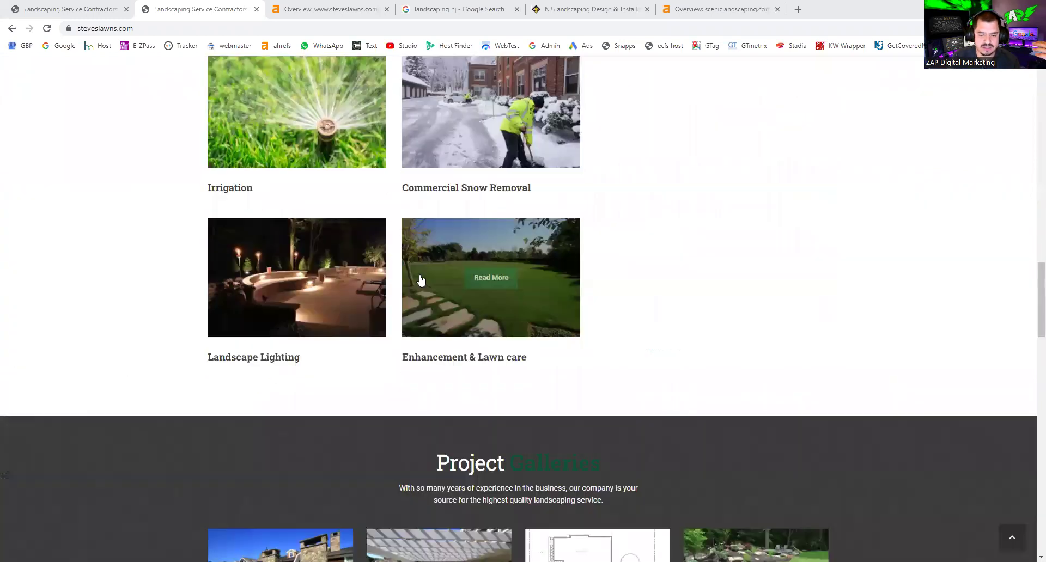
scroll(449, 302, down, 12)
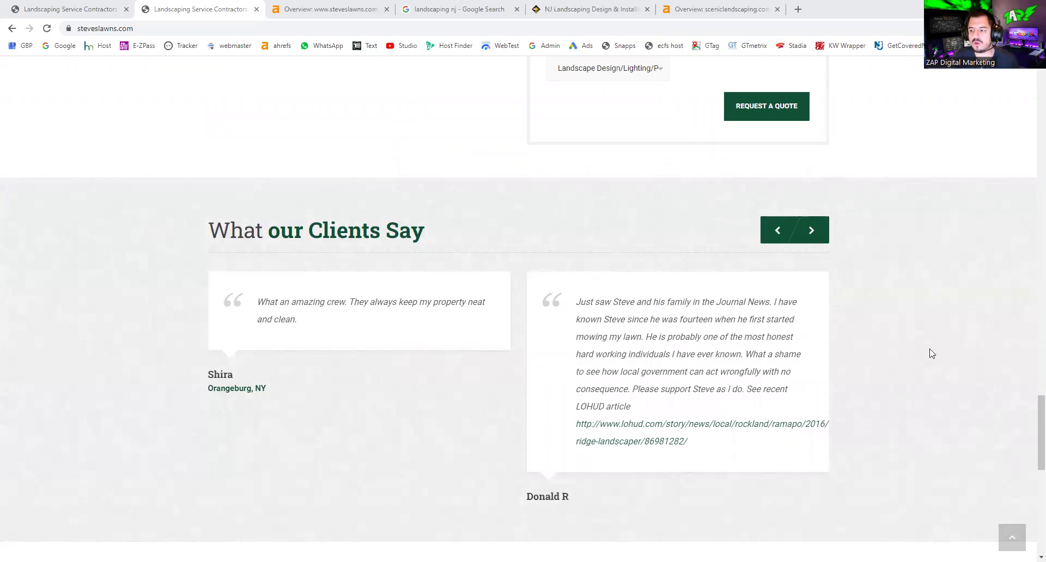
scroll(1030, 419, up, 20)
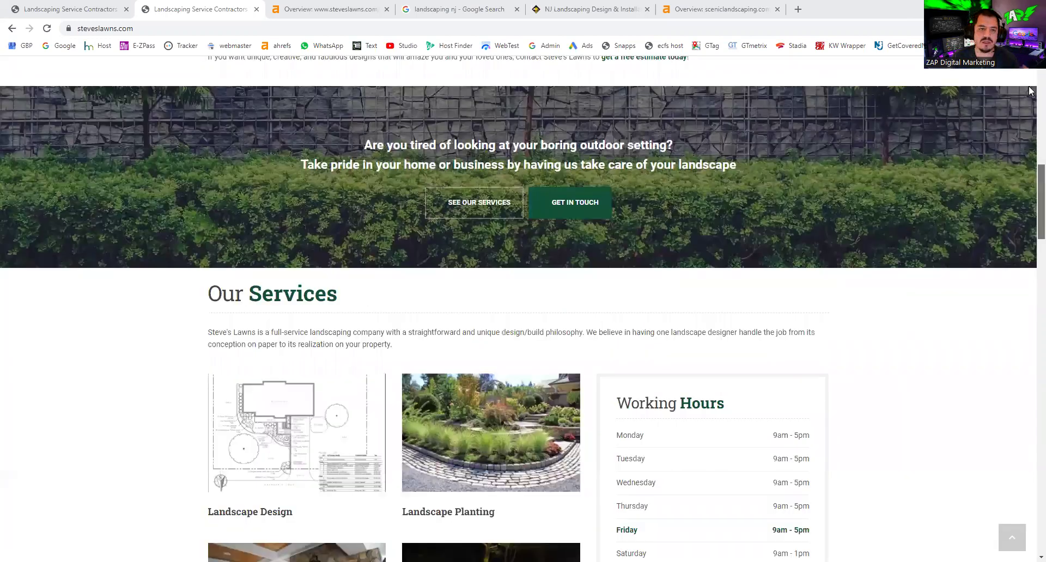
scroll(576, 211, up, 10)
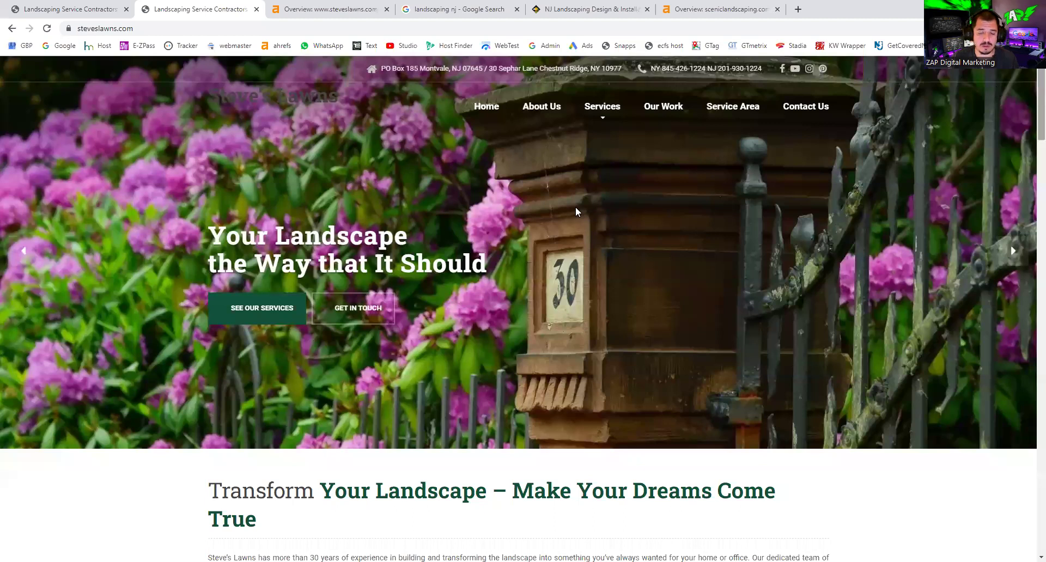
- Examine the amount of body text under the "Transform Your Landscape" heading, highlighting its paragraphs
scroll(396, 381, down, 3)
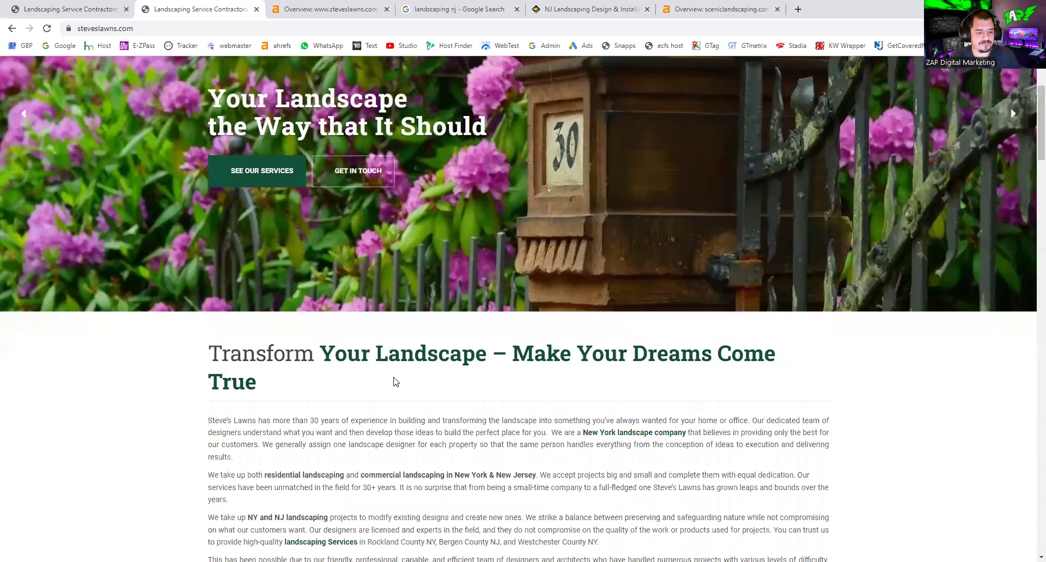
scroll(396, 382, down, 1)
scroll(390, 396, down, 3)
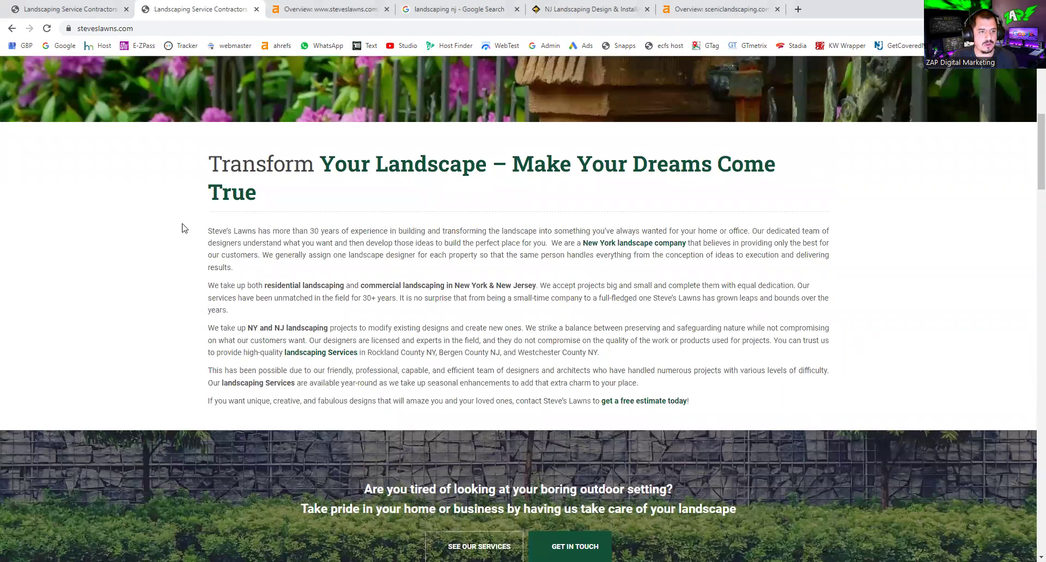
drag(208, 229, 720, 402)
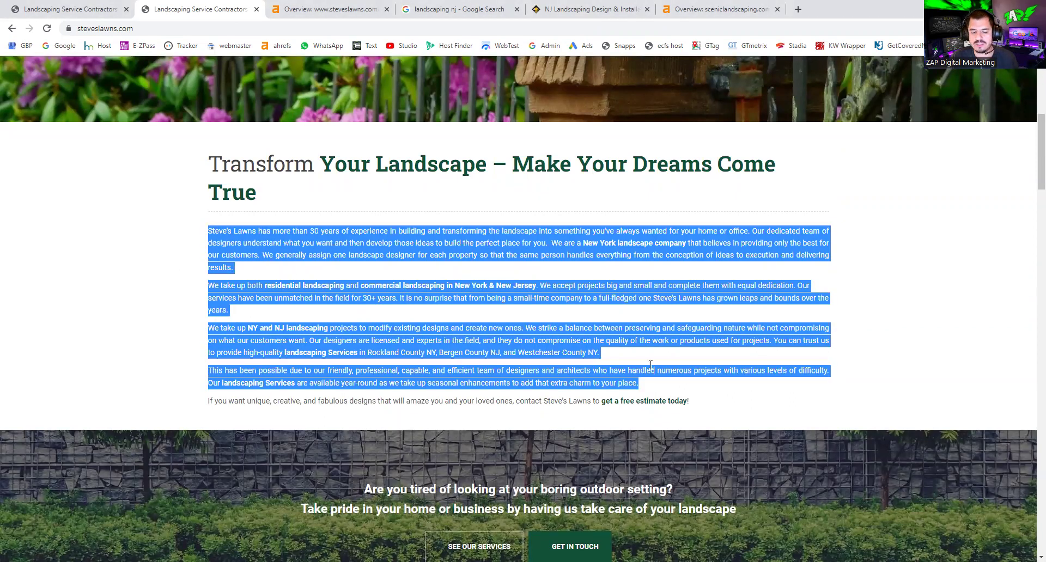
scroll(411, 367, down, 6)
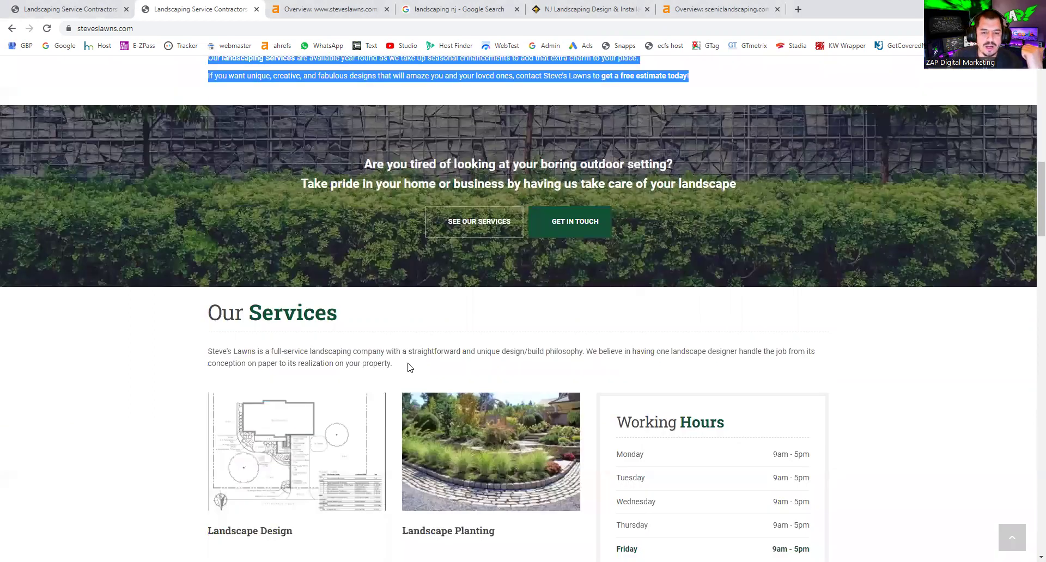
scroll(406, 367, up, 4)
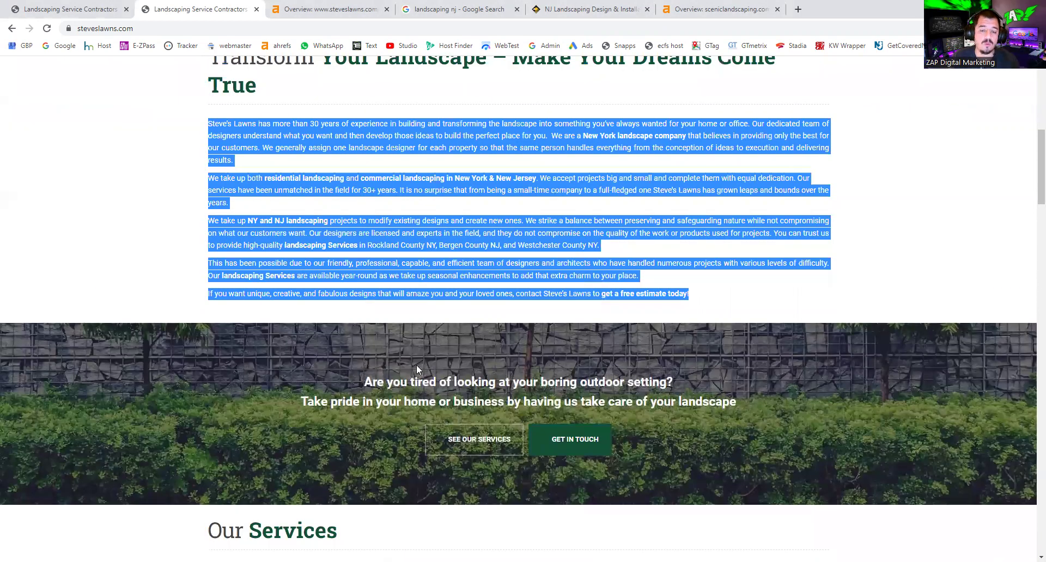
scroll(458, 378, up, 3)
click(554, 420)
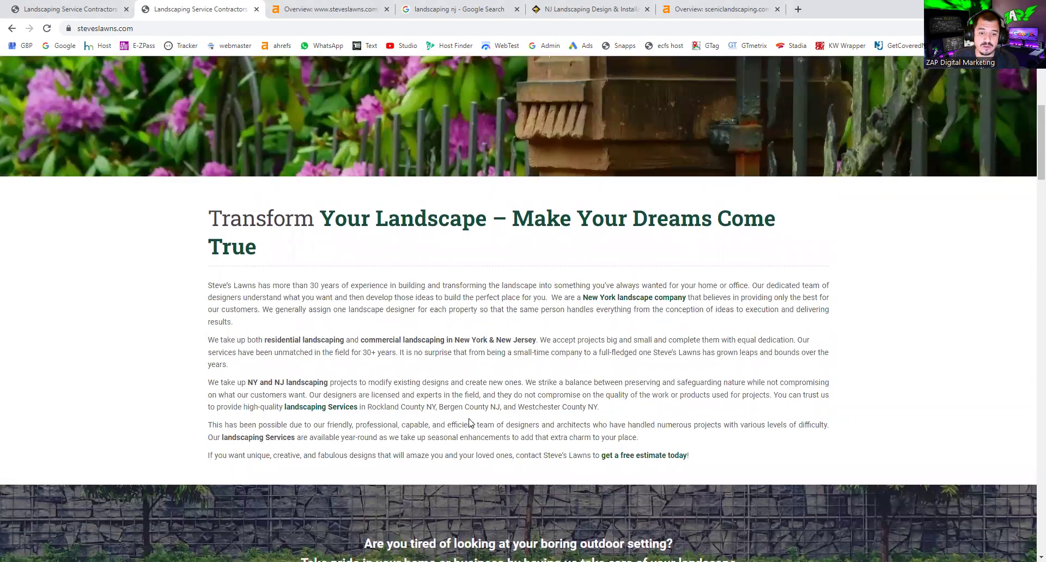
- Highlight "Rockland County NY" in the list of served counties in the homepage introduction
drag(369, 409, 436, 408)
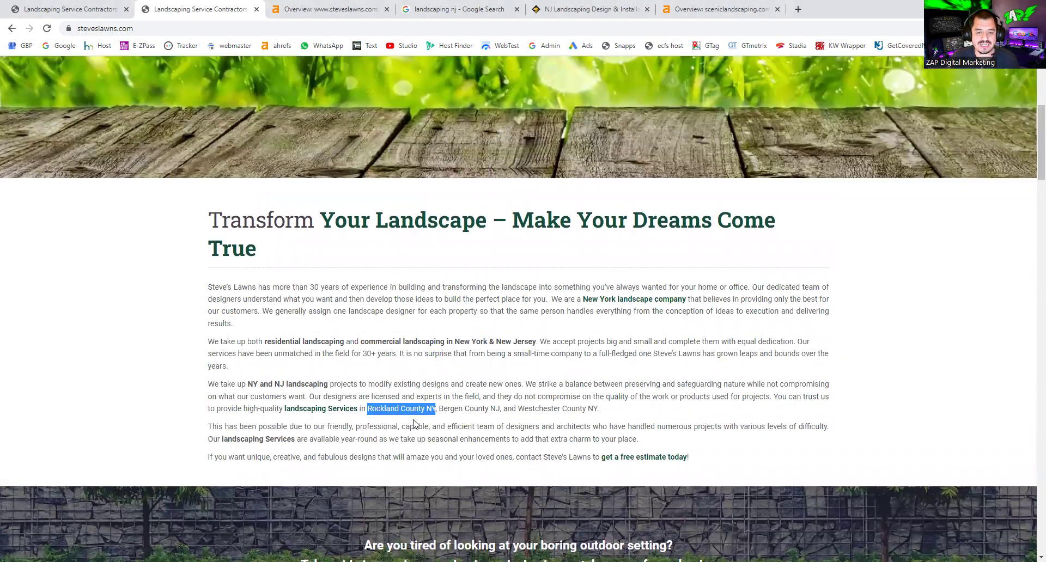
click(440, 410)
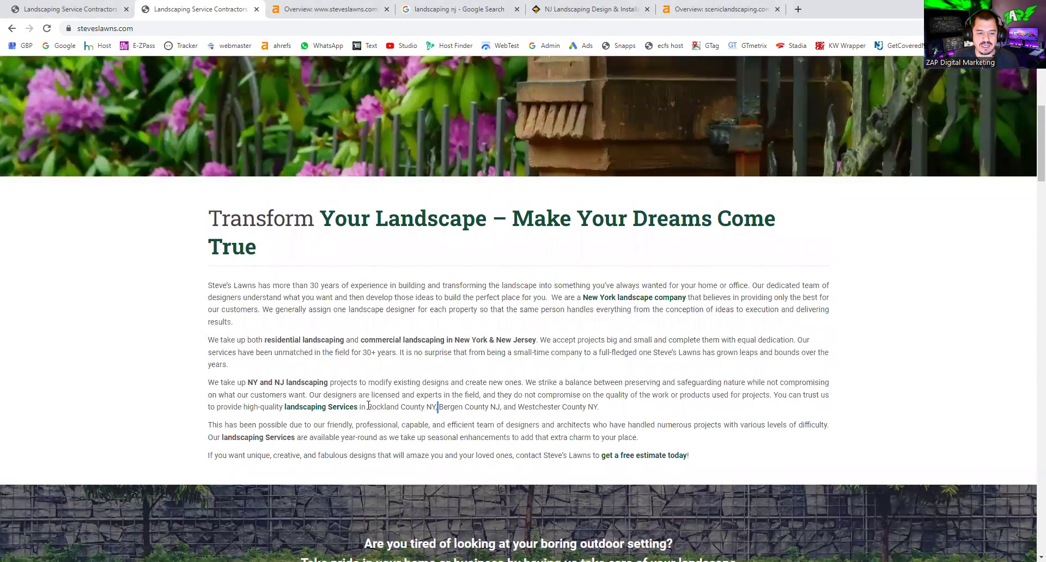
drag(368, 406, 436, 406)
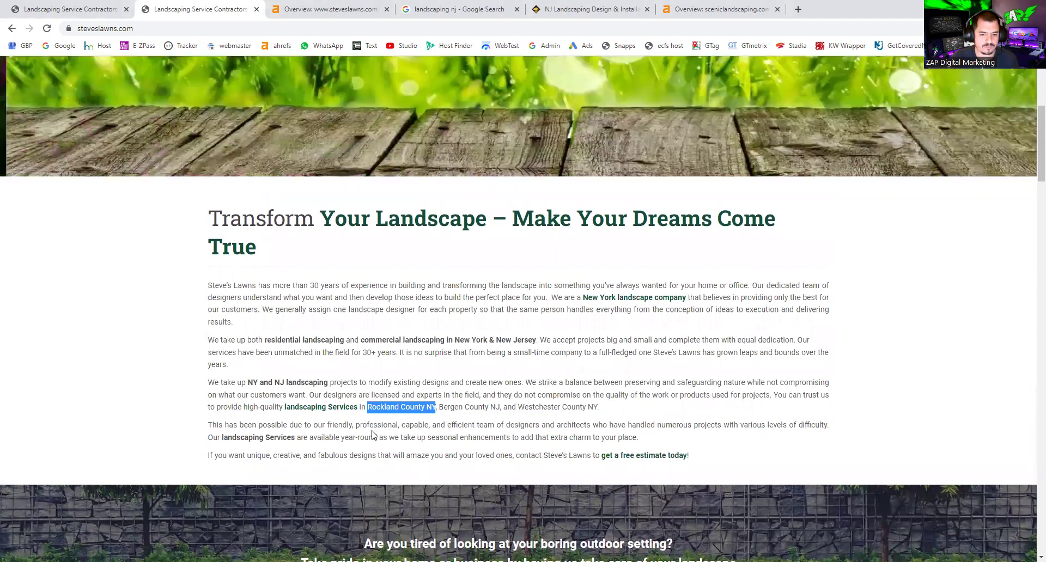
click(342, 423)
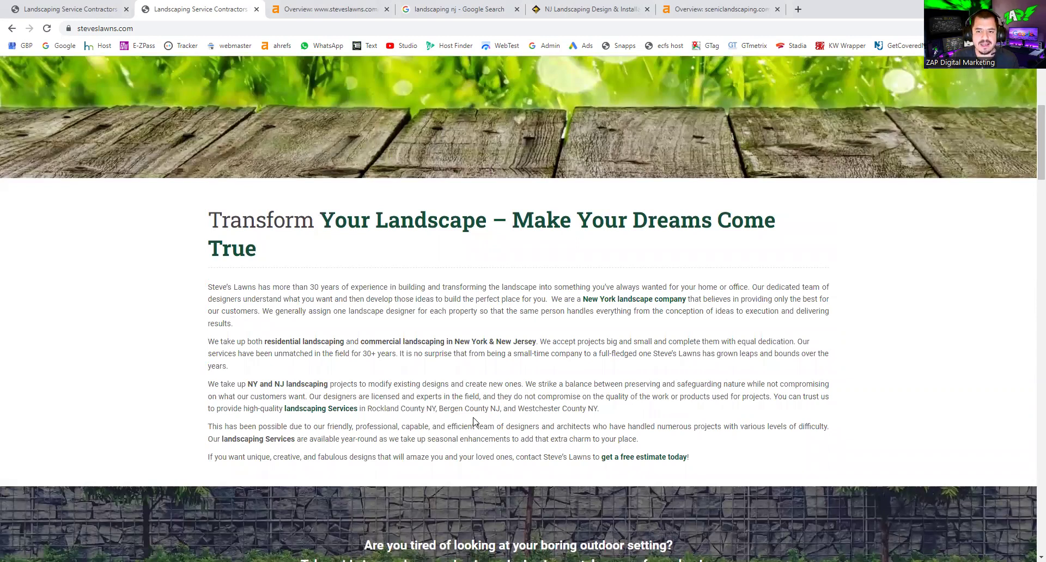
- Review the homepage introduction's linked and bold keywords together with the hero banner above it
scroll(438, 424, up, 2)
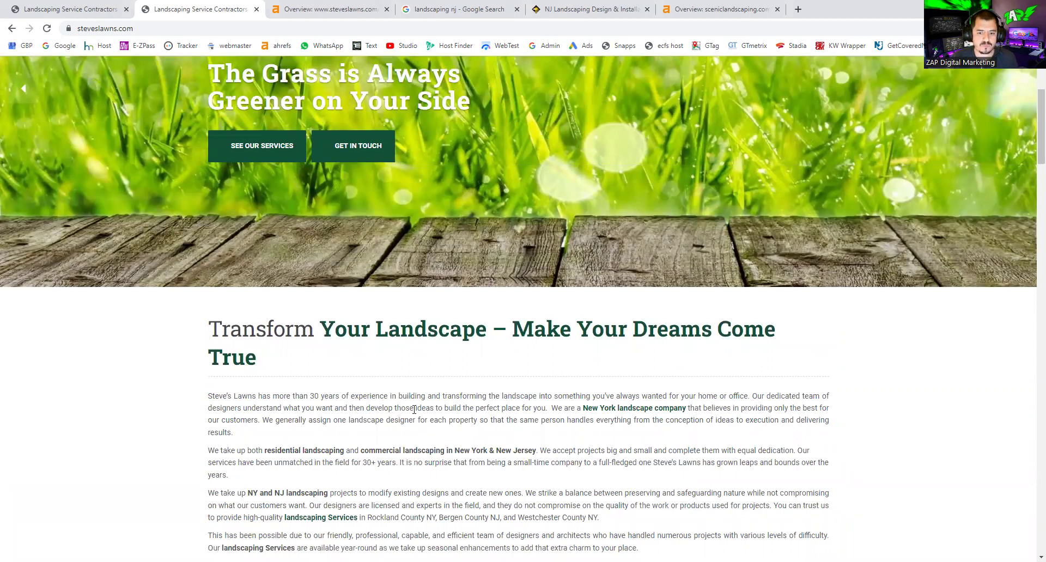
scroll(690, 393, down, 3)
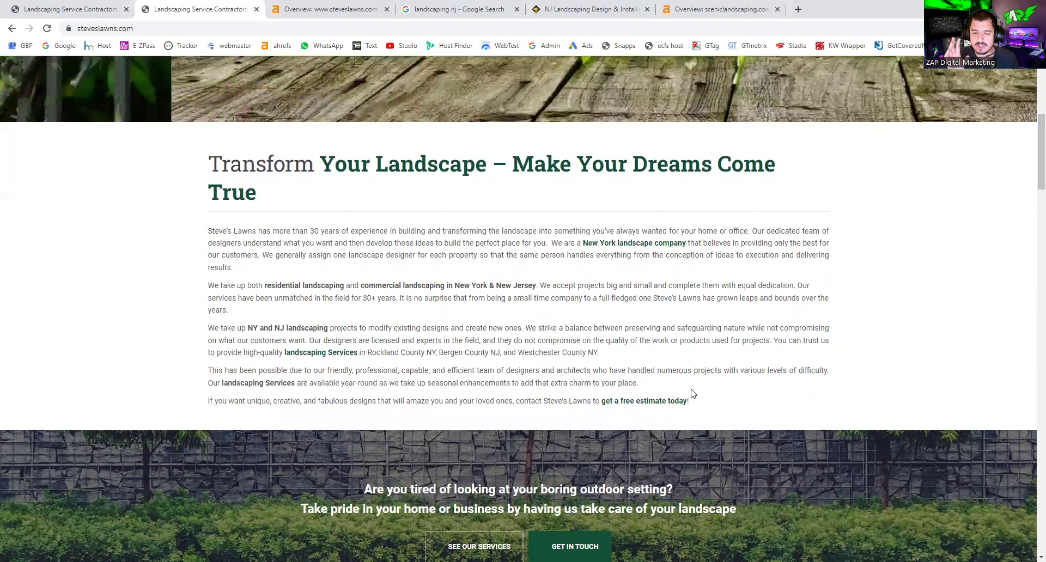
scroll(653, 224, down, 1)
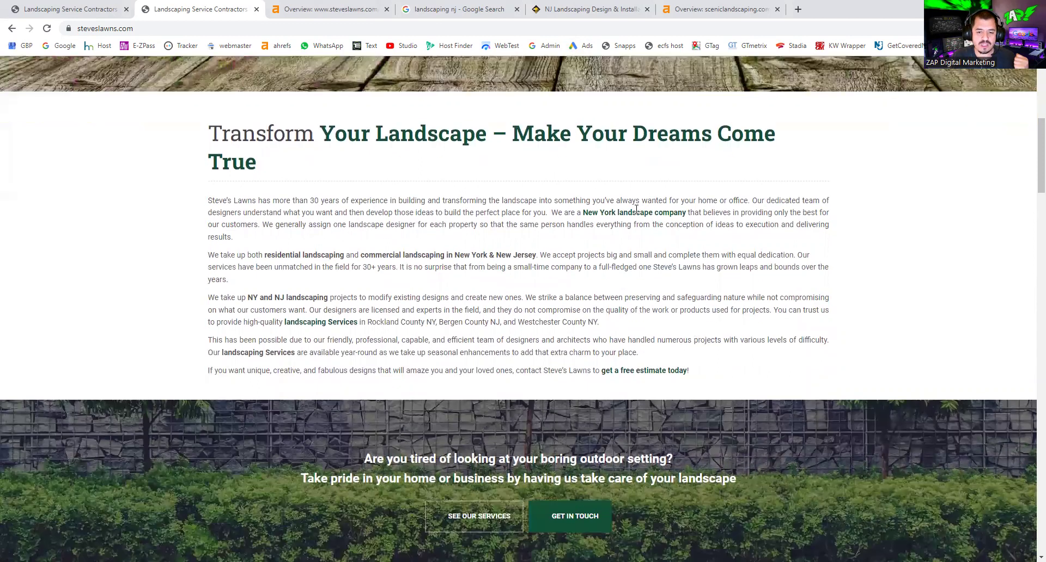
scroll(243, 264, down, 2)
scroll(242, 262, up, 5)
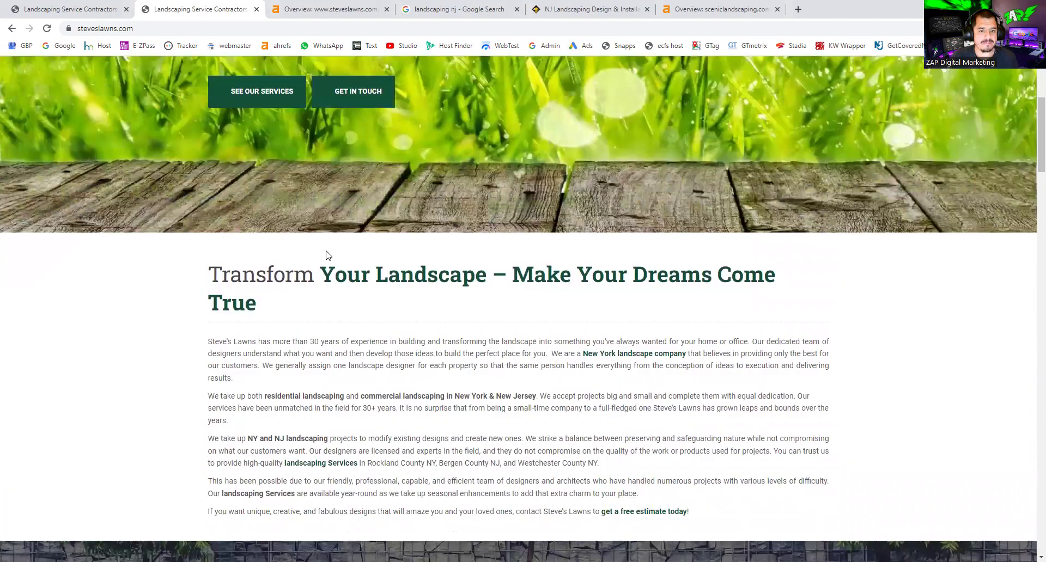
scroll(404, 202, up, 2)
scroll(586, 256, up, 2)
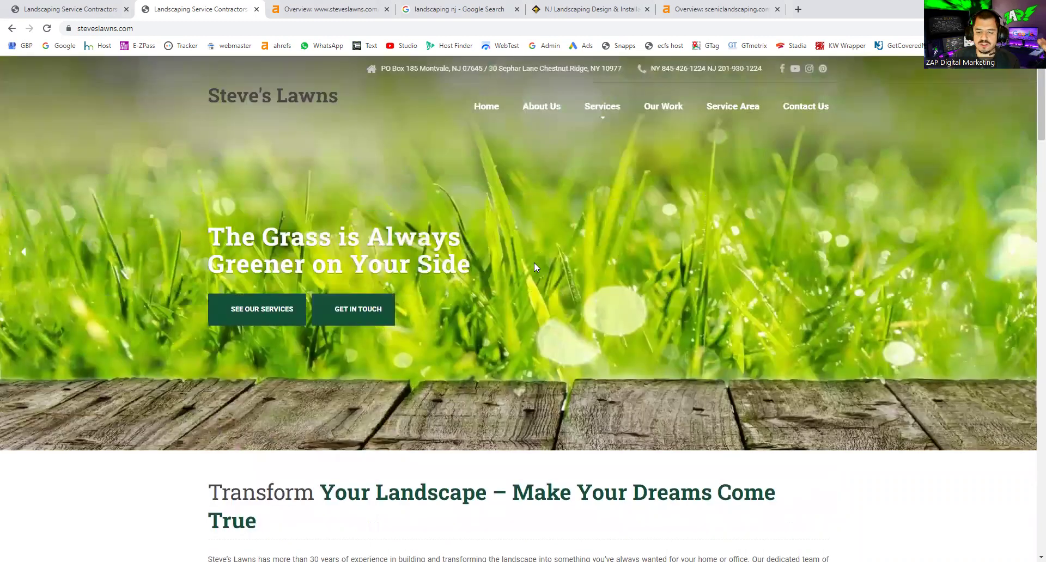
- Examine the homepage's call-to-action banner and its Our Services section in relation to the introduction text
scroll(534, 262, down, 5)
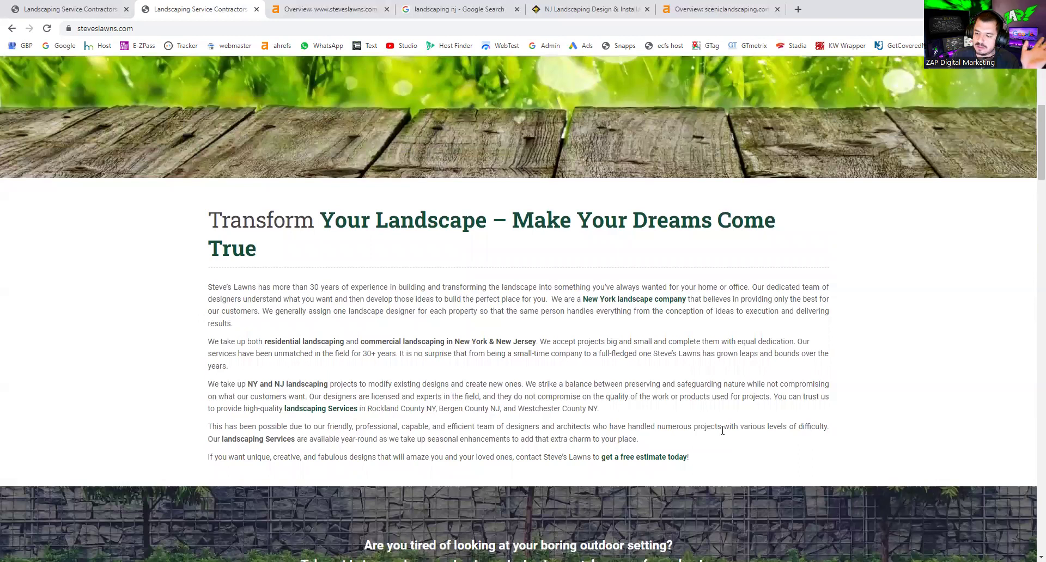
scroll(558, 314, down, 6)
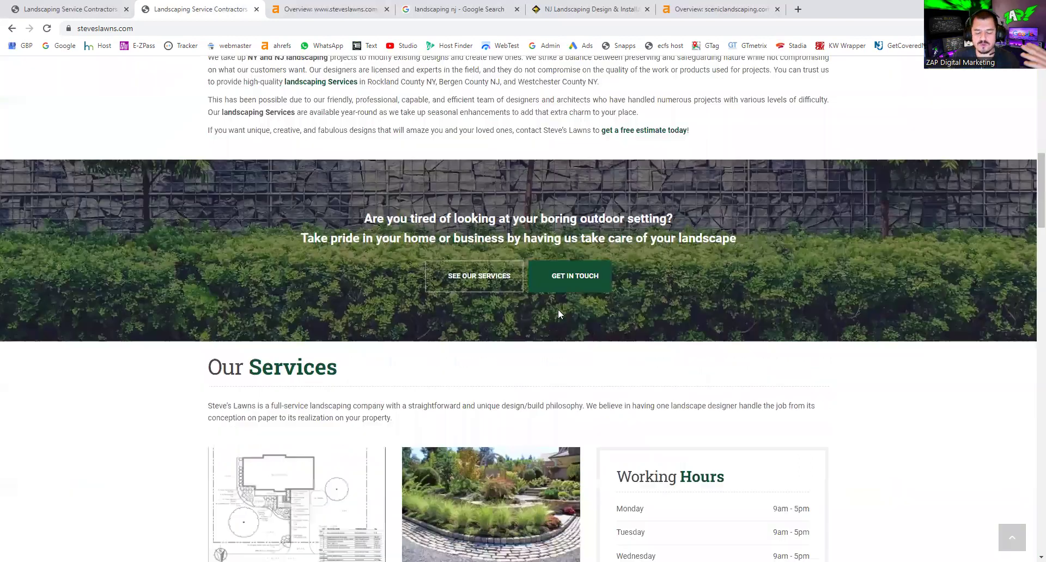
scroll(684, 346, down, 8)
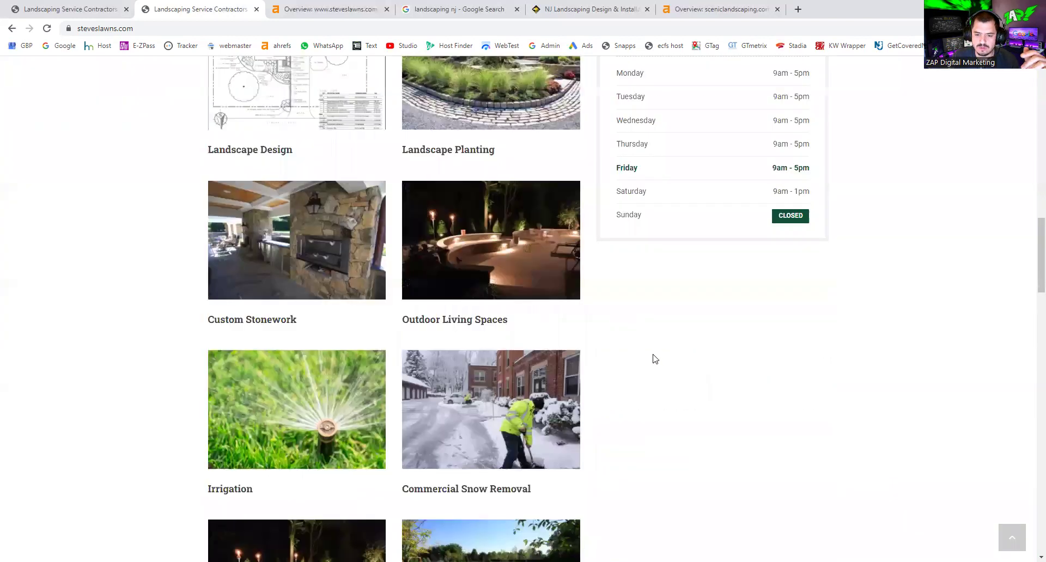
scroll(599, 355, down, 5)
scroll(594, 364, up, 6)
scroll(598, 364, up, 5)
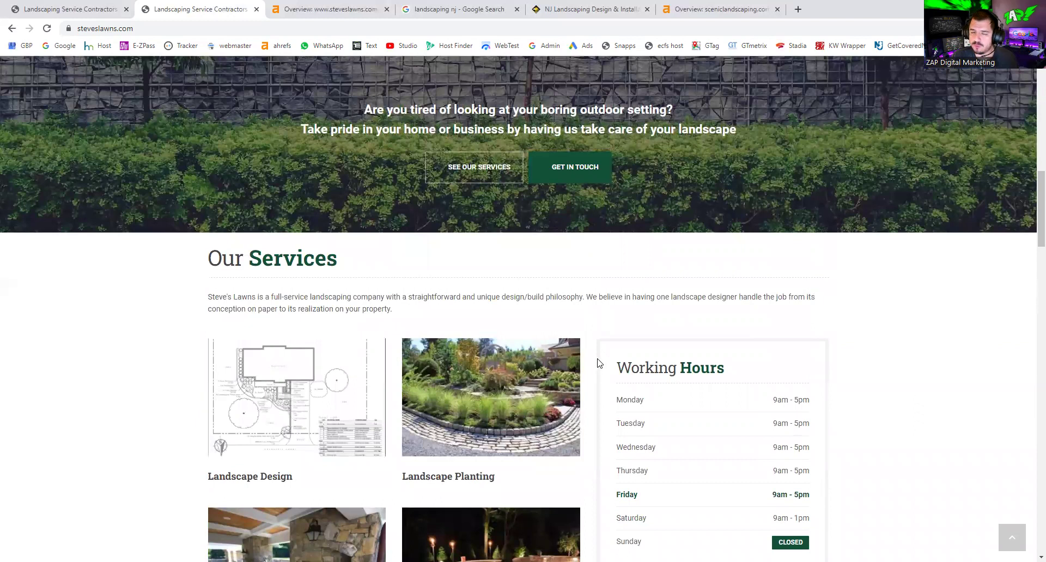
scroll(599, 364, up, 1)
scroll(600, 361, up, 5)
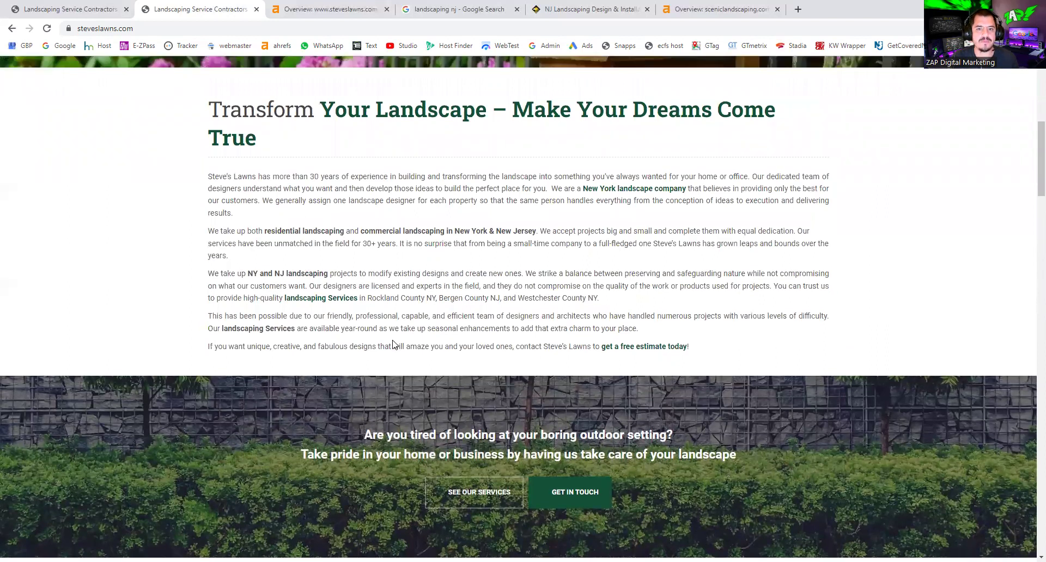
scroll(324, 304, up, 3)
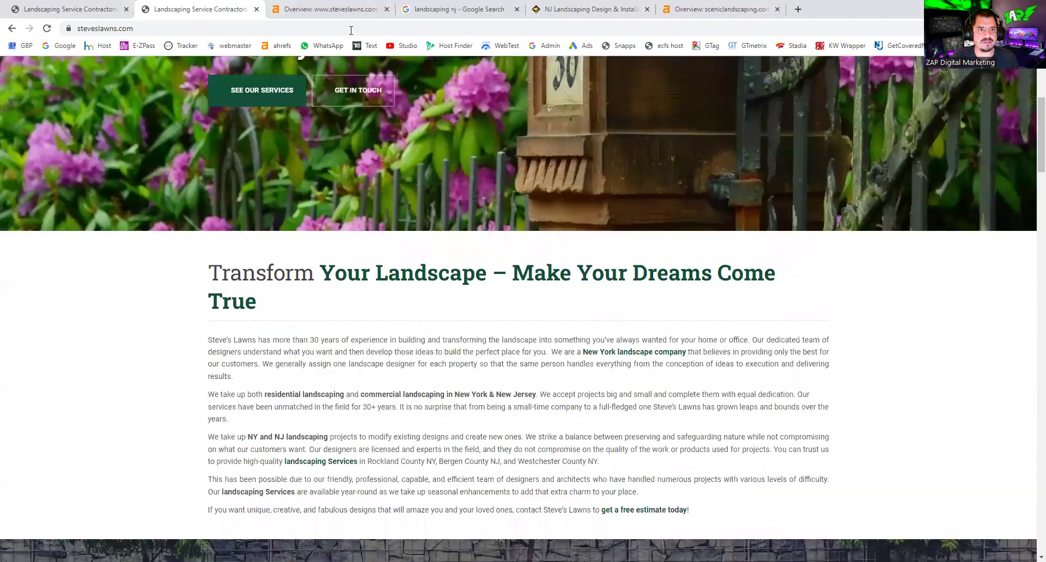
click(330, 9)
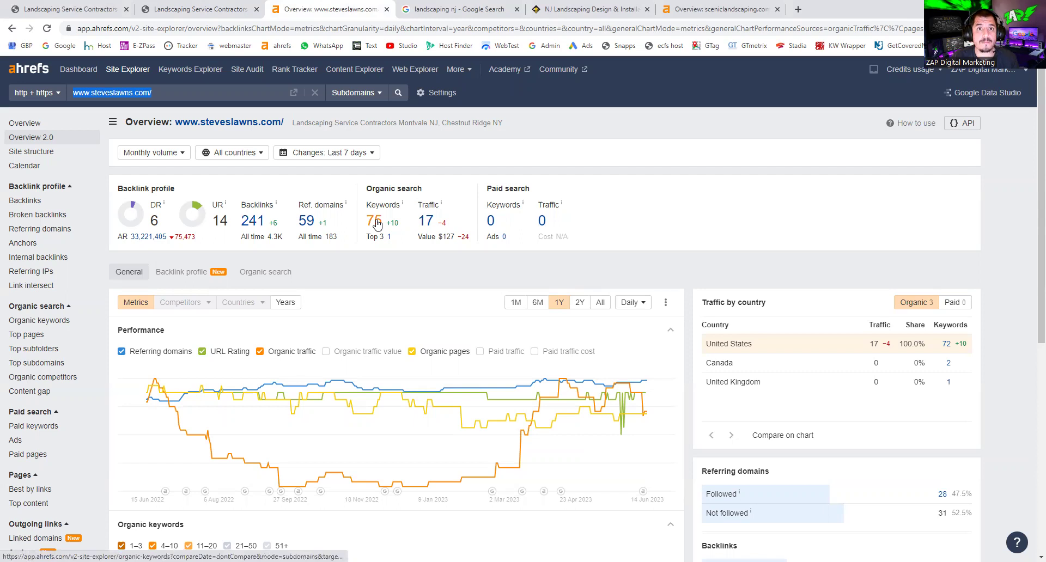
click(376, 224)
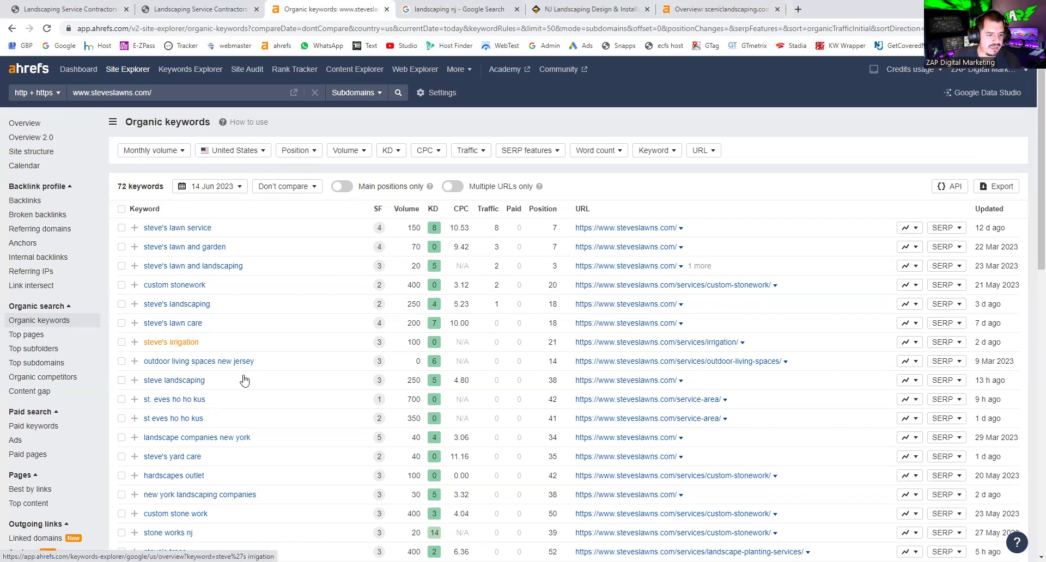
- Check the CPC and position for "landscape companies new york", and look through the keywords further down the list
scroll(183, 338, down, 2)
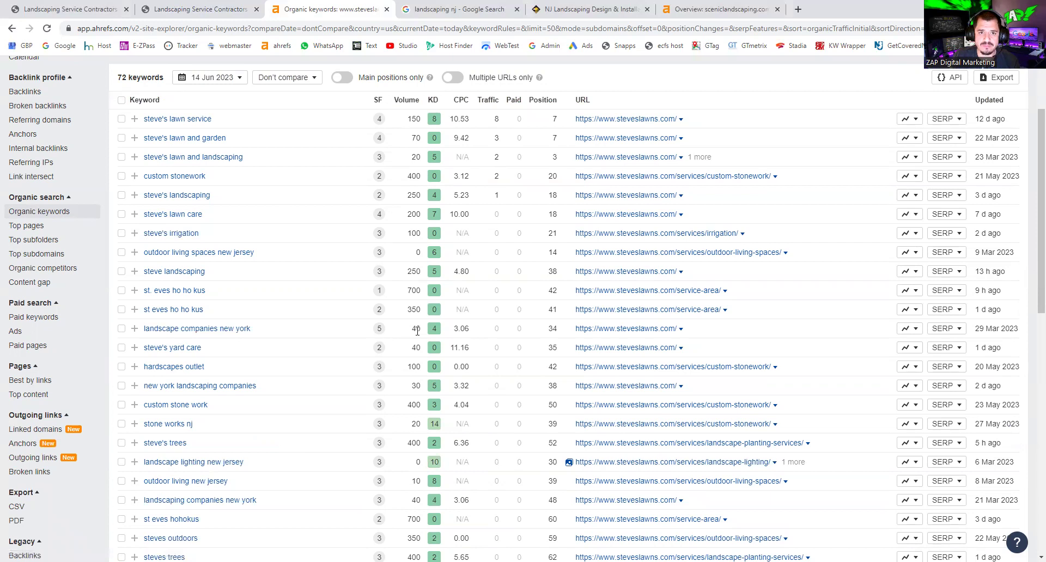
double_click(461, 329)
click(470, 334)
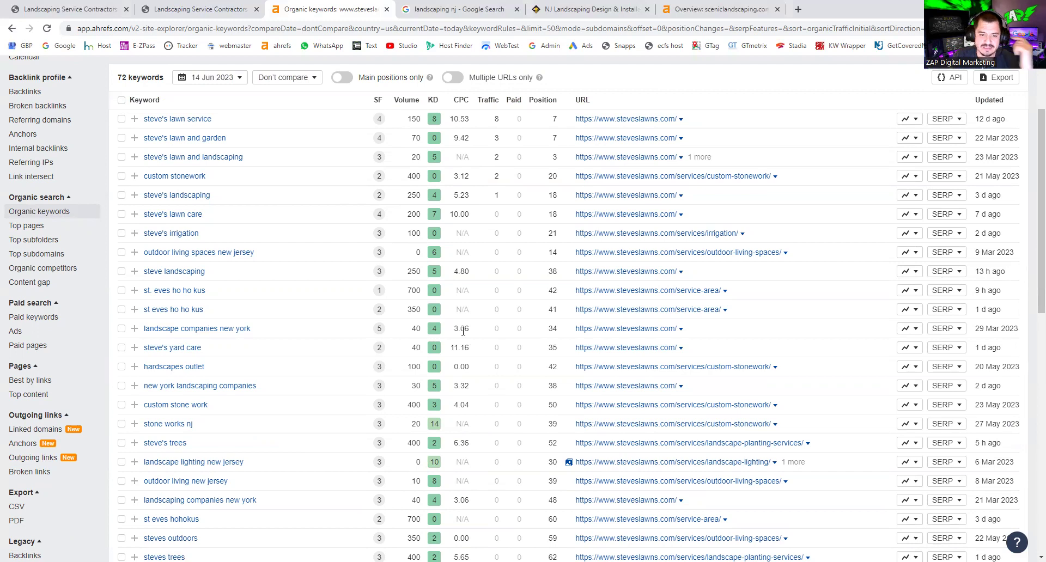
double_click(553, 330)
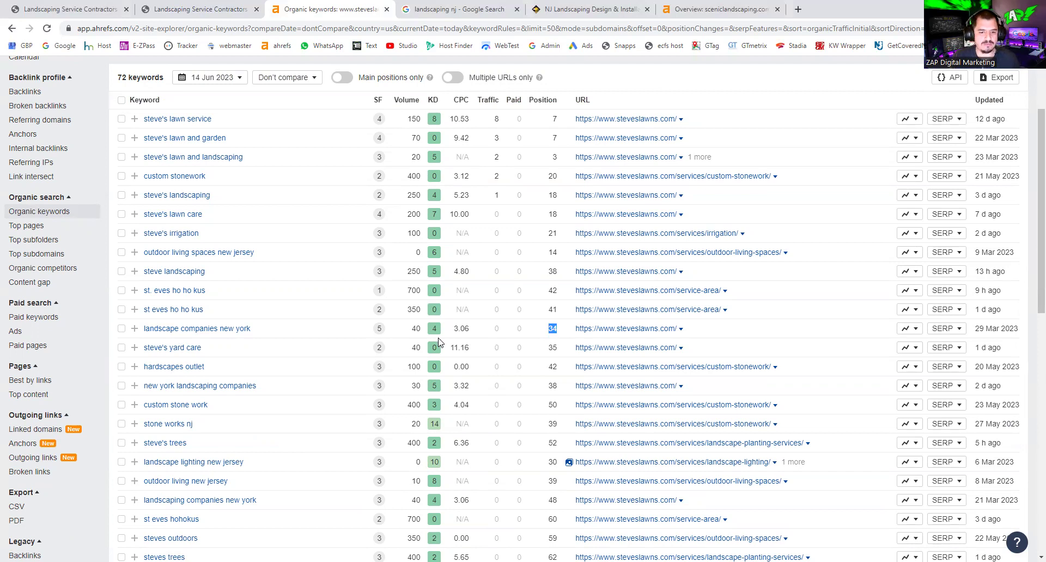
scroll(216, 360, down, 2)
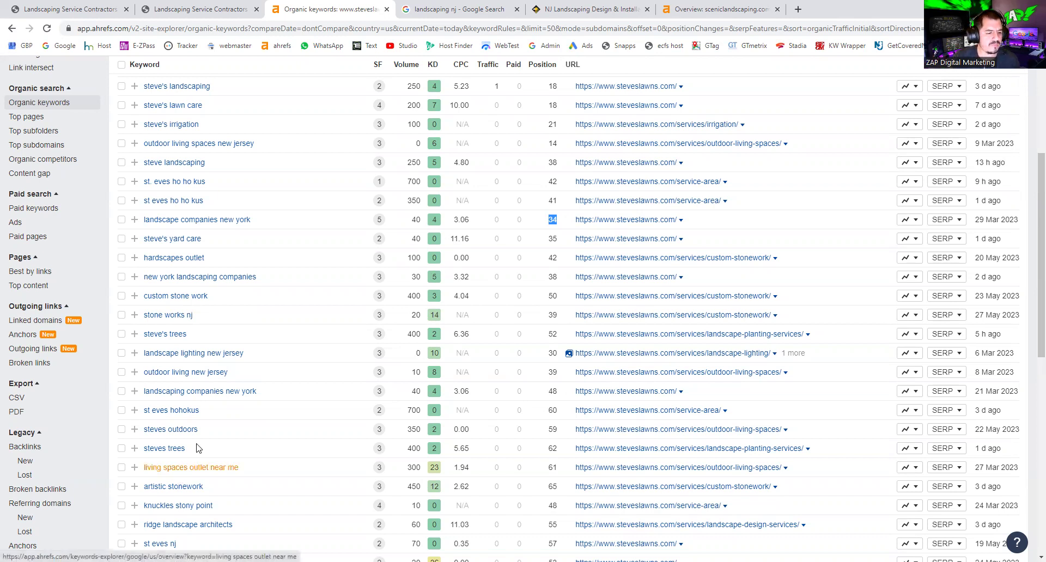
scroll(223, 402, down, 1)
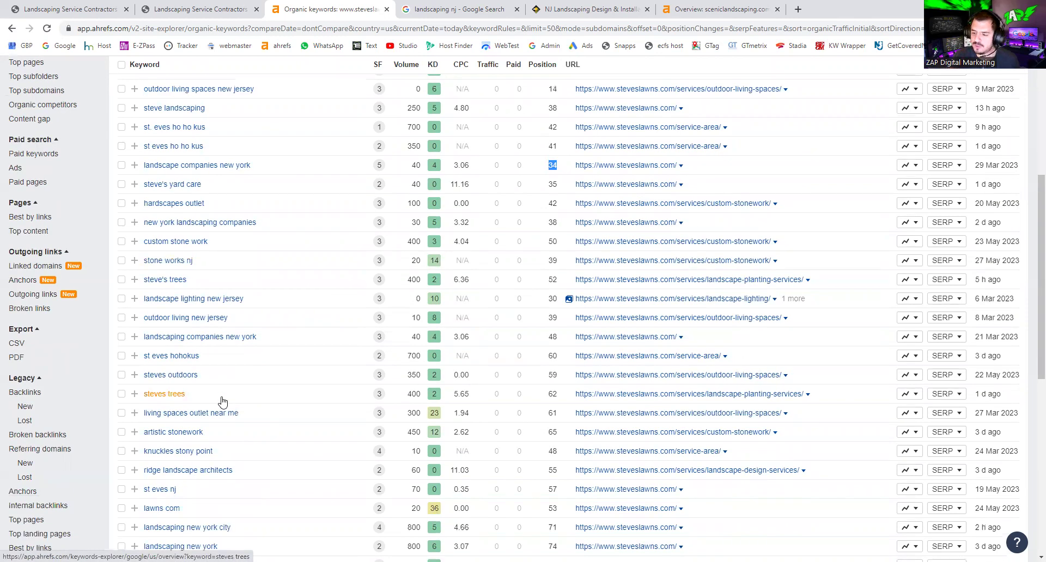
- Examine the lower-ranking New York and New Jersey landscaping keywords in the organic keywords report
scroll(267, 401, down, 2)
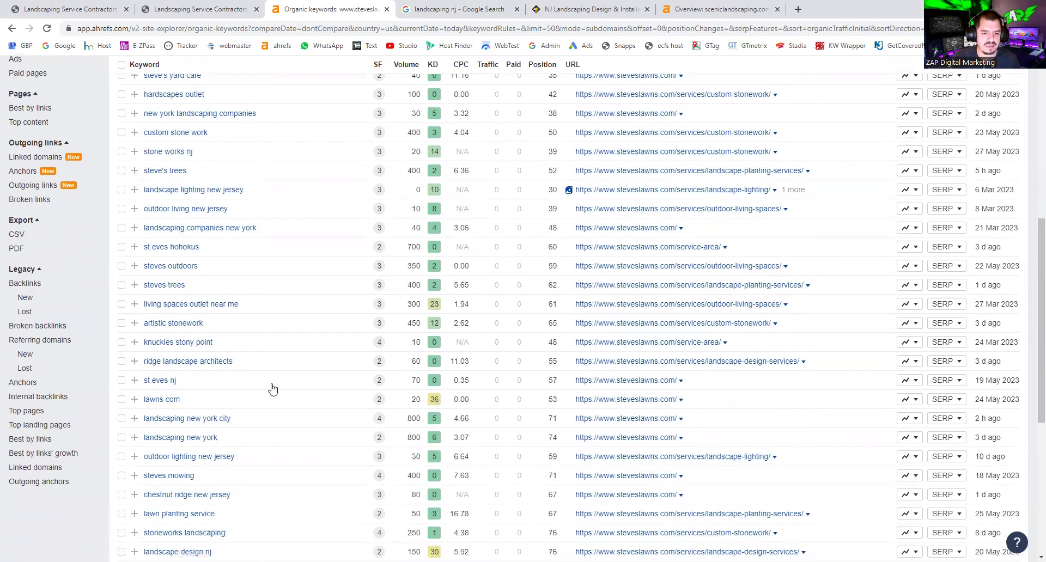
scroll(267, 382, down, 2)
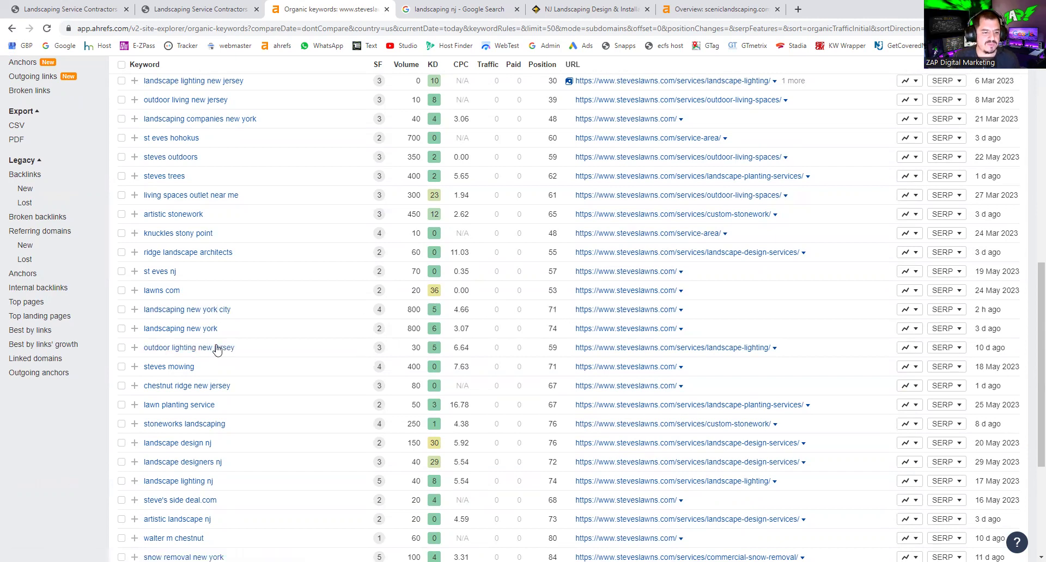
scroll(214, 342, up, 5)
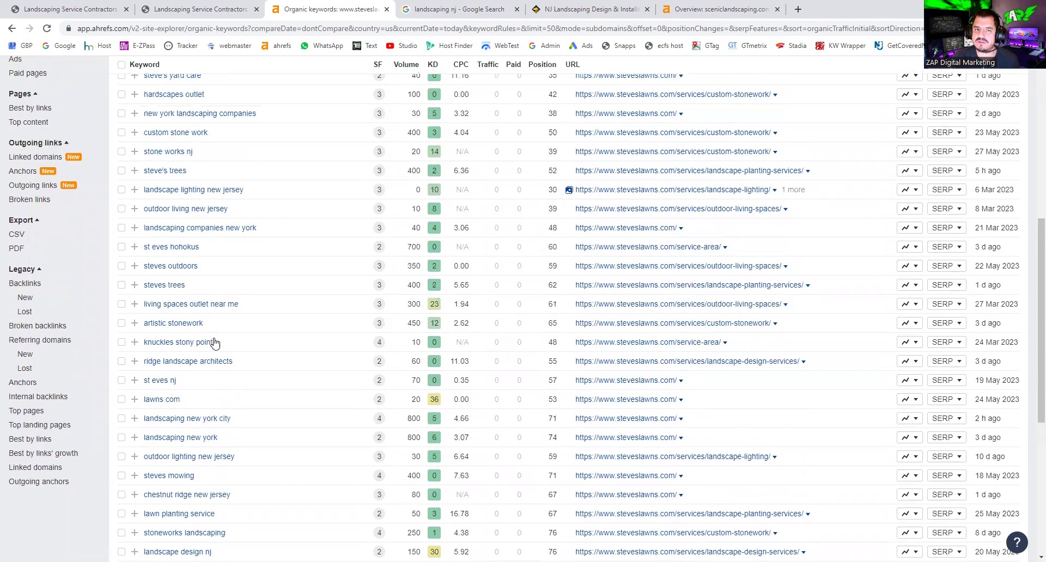
scroll(327, 226, up, 1)
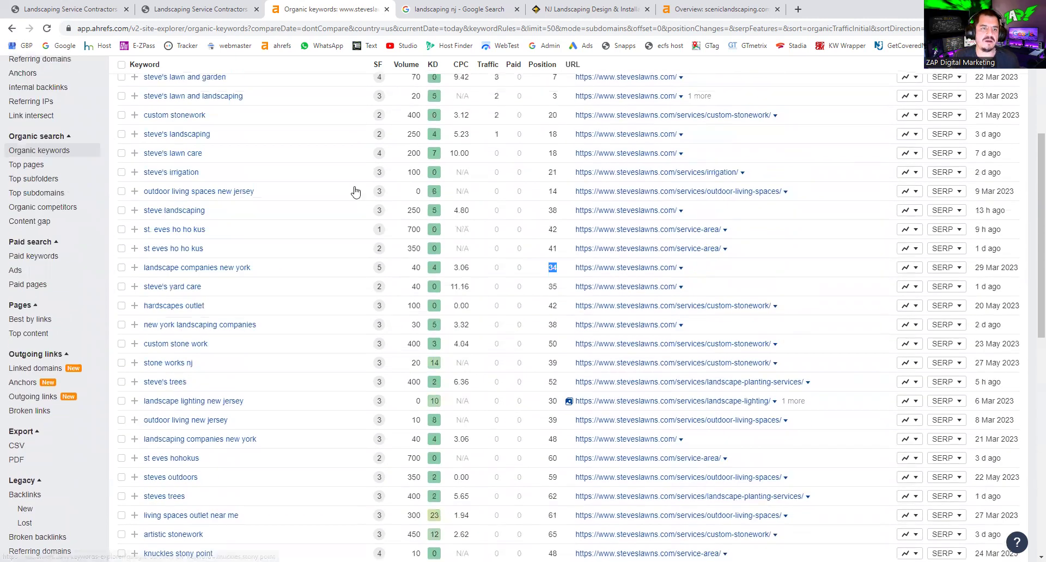
- Switch to the Google results for "landscaping nj" and review the sponsored ads, the local businesses and the first organic listings
key(ctrl+Tab)
scroll(245, 137, up, 10)
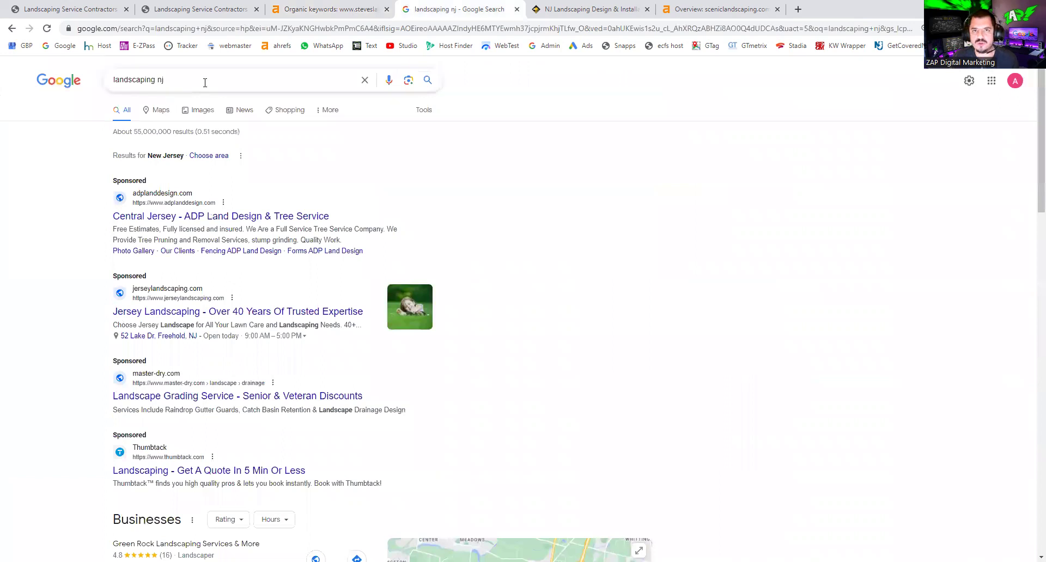
scroll(199, 140, down, 1)
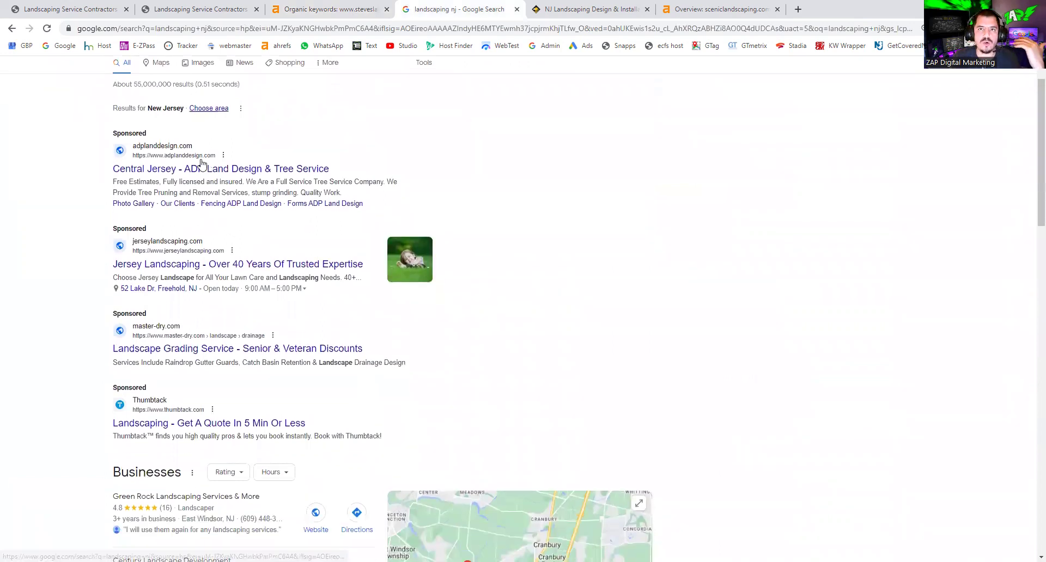
scroll(204, 166, down, 1)
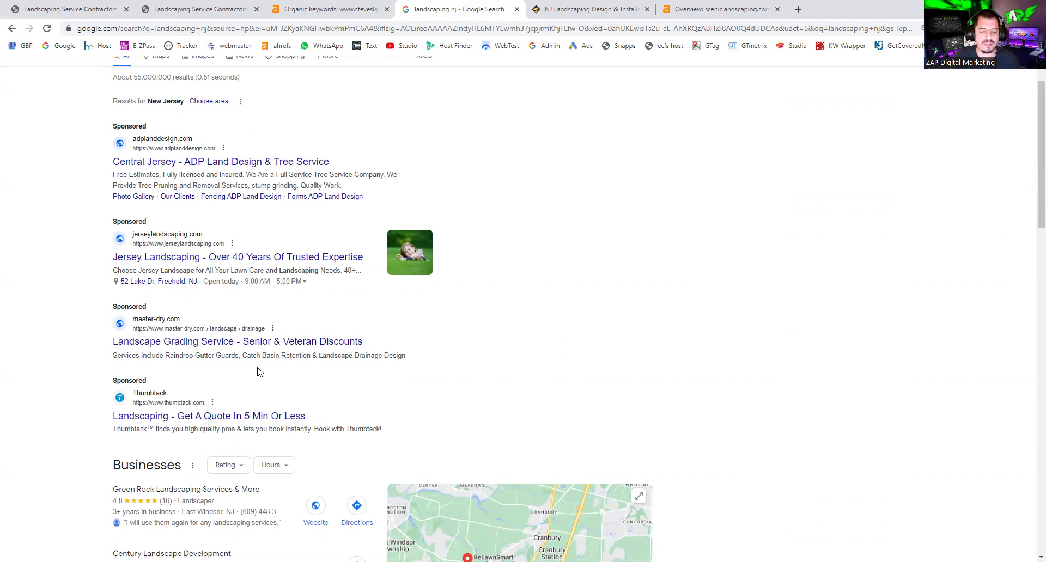
scroll(259, 372, down, 2)
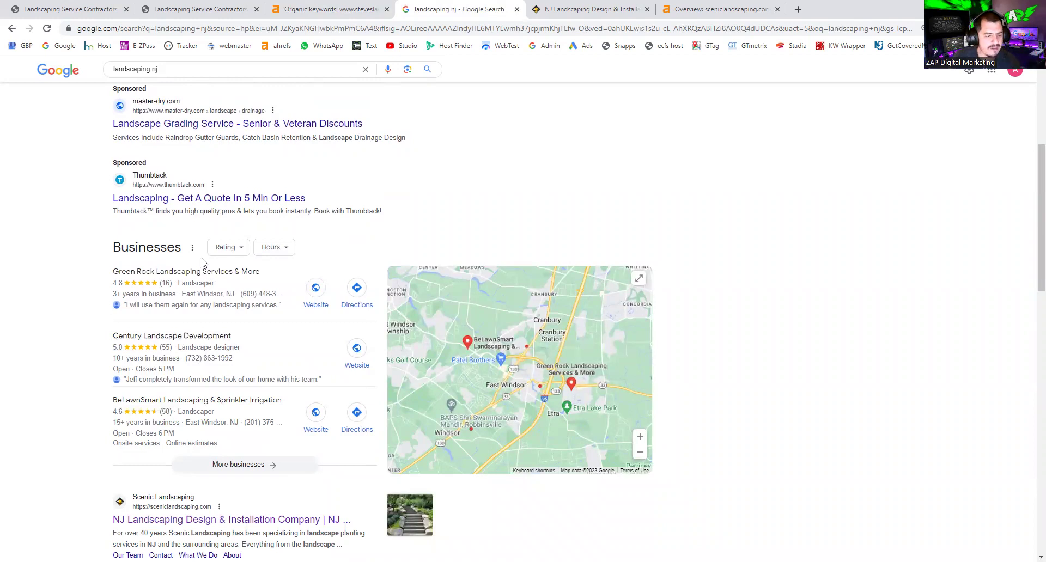
scroll(202, 263, down, 3)
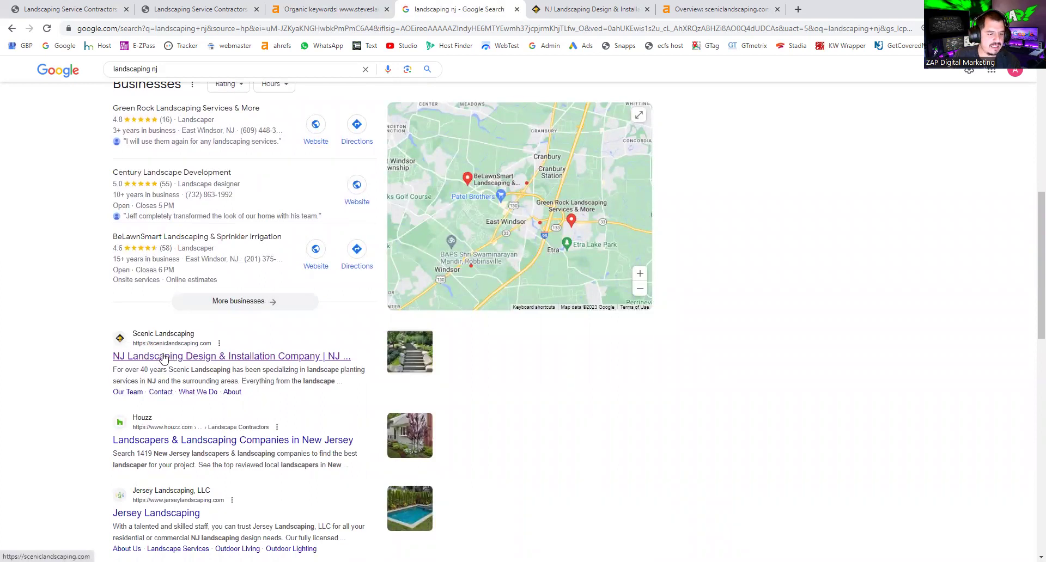
scroll(163, 357, down, 2)
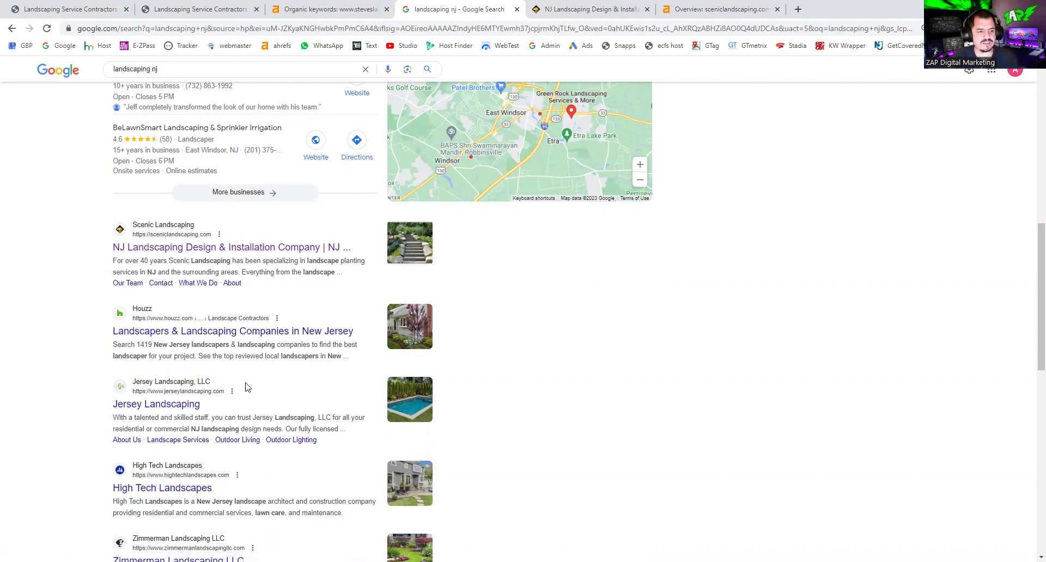
scroll(255, 364, down, 2)
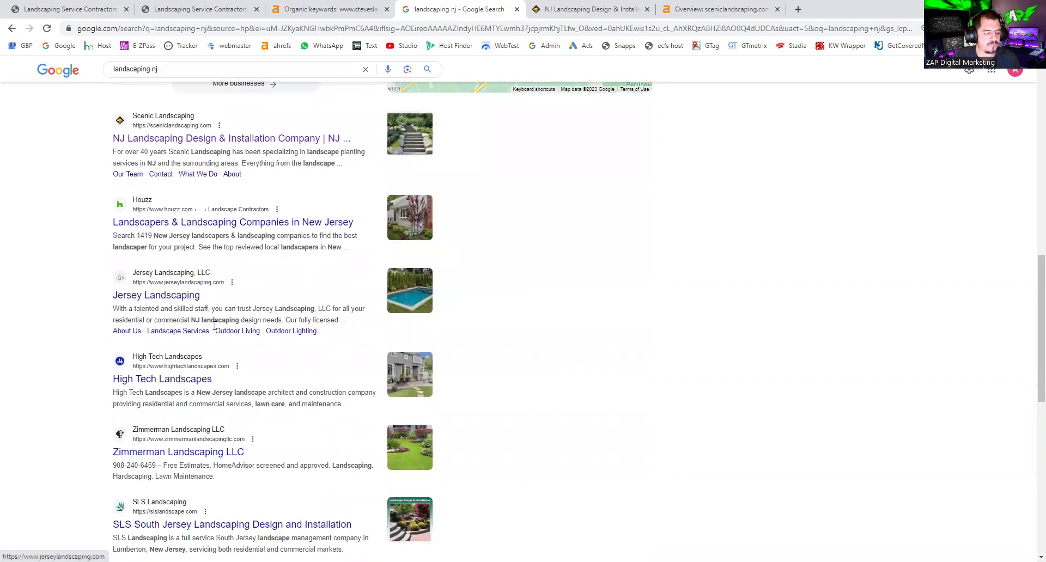
- Look through the related searches and the organic listings further down the "landscaping nj" results
scroll(280, 365, up, 5)
scroll(276, 364, down, 2)
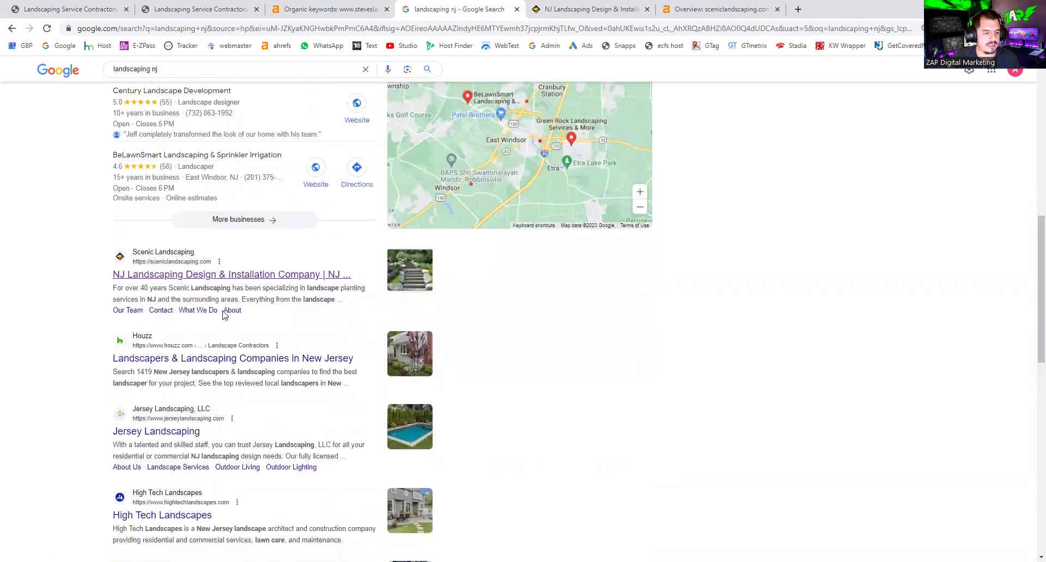
scroll(235, 450, down, 10)
scroll(234, 447, down, 4)
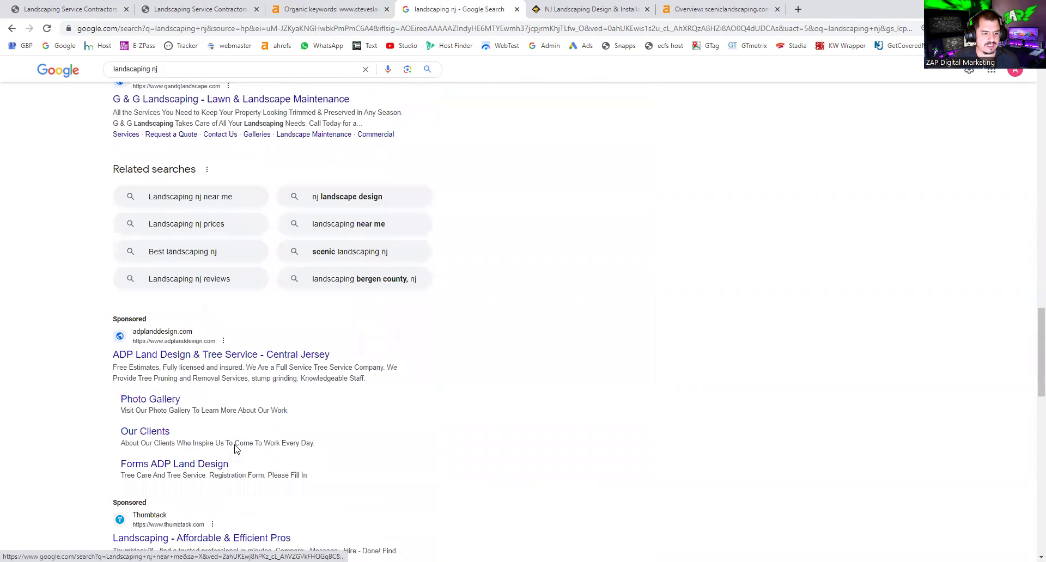
scroll(229, 299, down, 10)
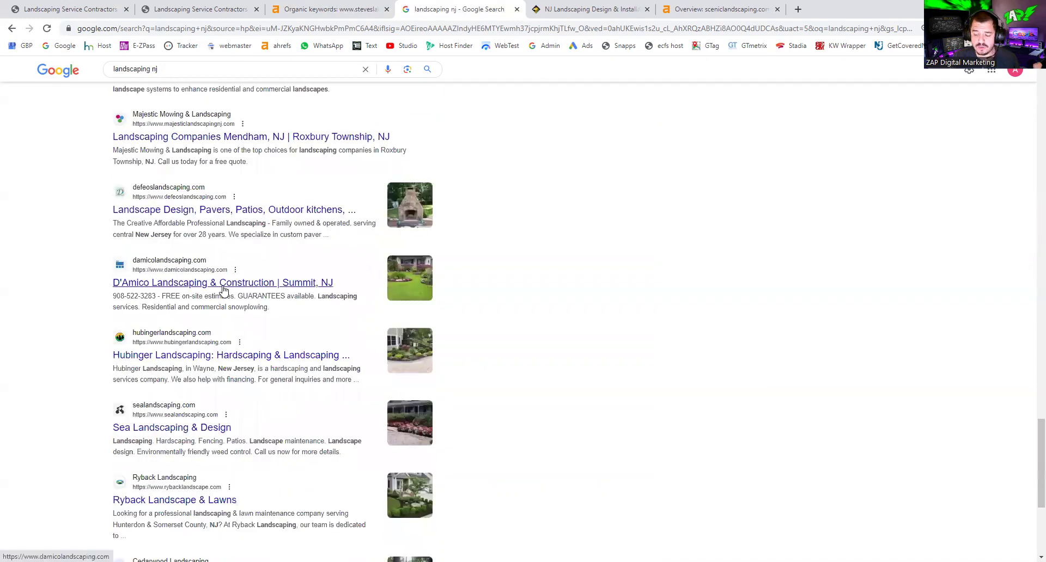
scroll(225, 289, up, 6)
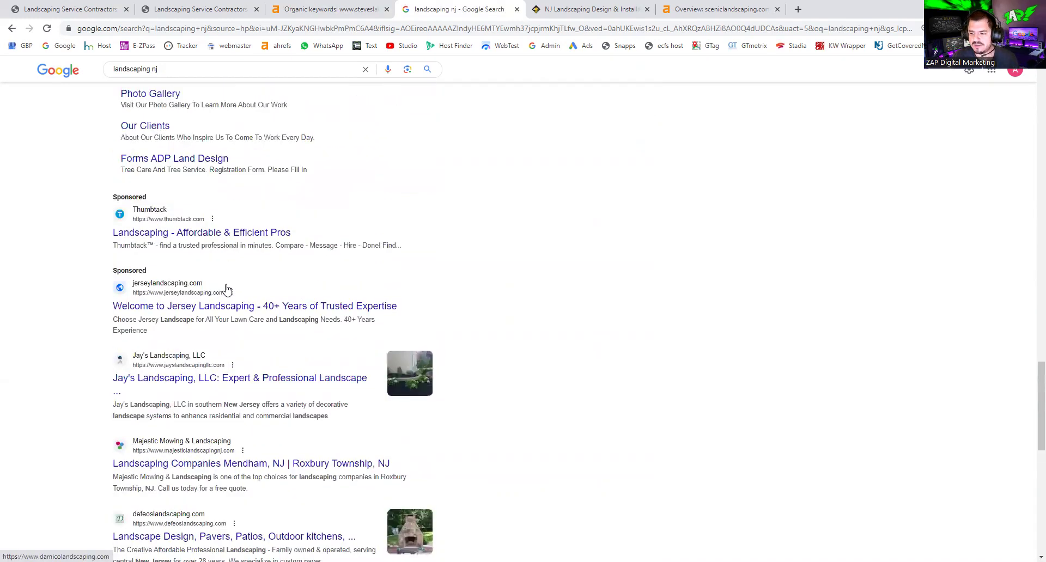
scroll(228, 288, up, 20)
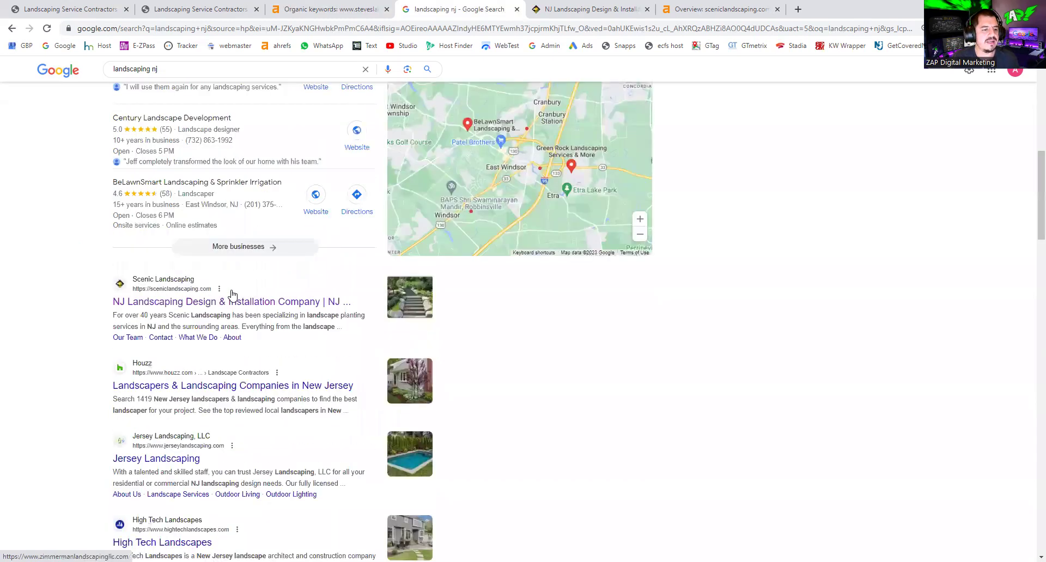
- Compare the sponsored, local business and organic sections of the "landscaping nj" results, ending at the Scenic Landscaping listing
scroll(237, 331, up, 6)
scroll(344, 346, down, 5)
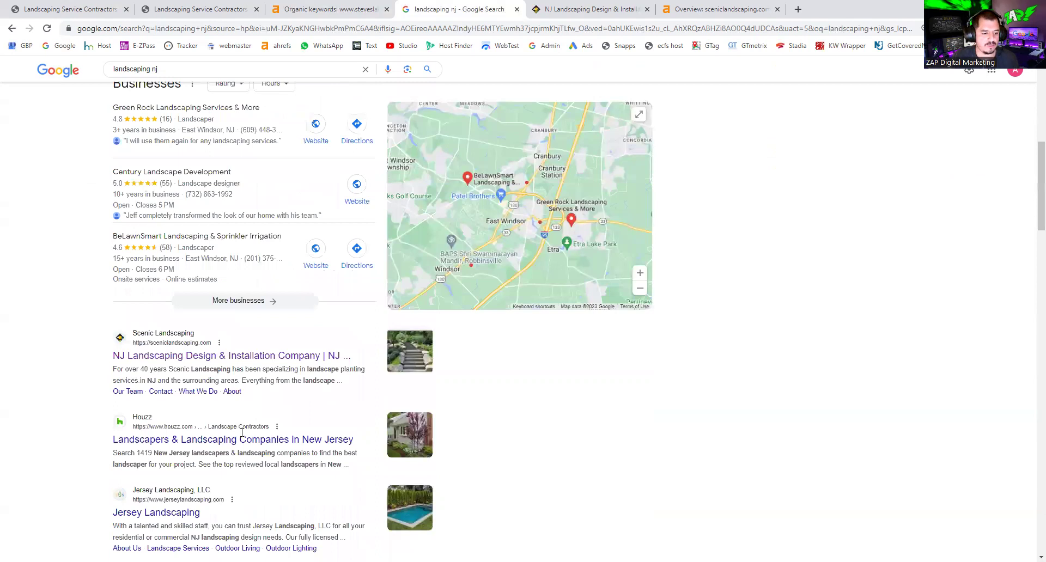
scroll(235, 447, down, 4)
scroll(231, 430, up, 5)
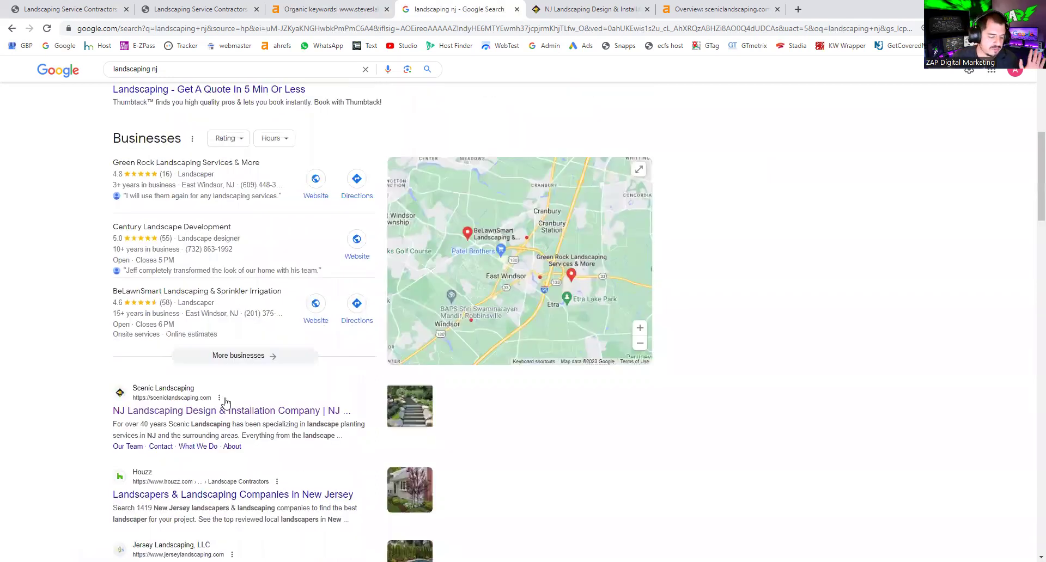
scroll(225, 402, up, 7)
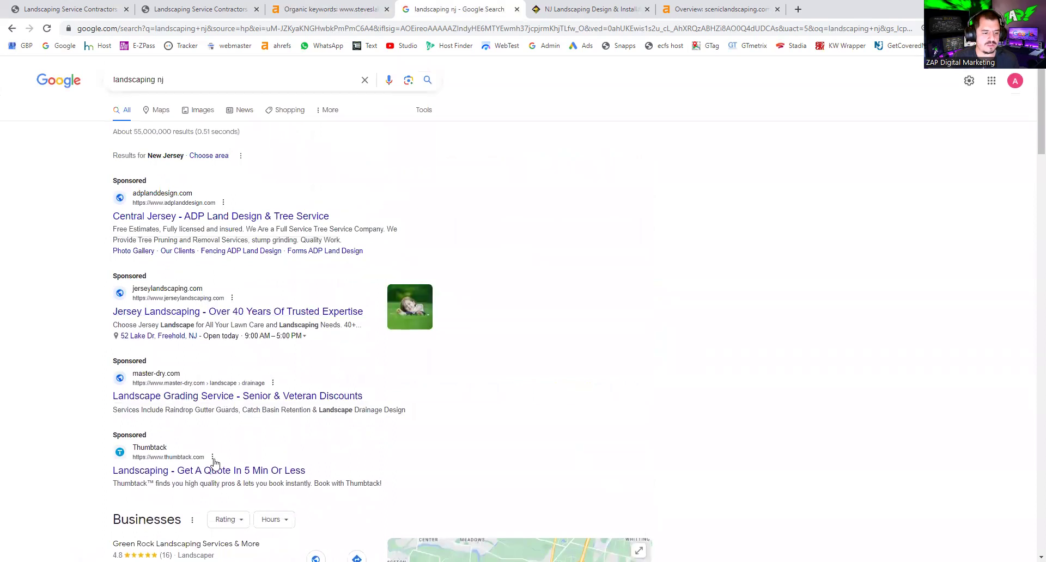
scroll(272, 370, down, 6)
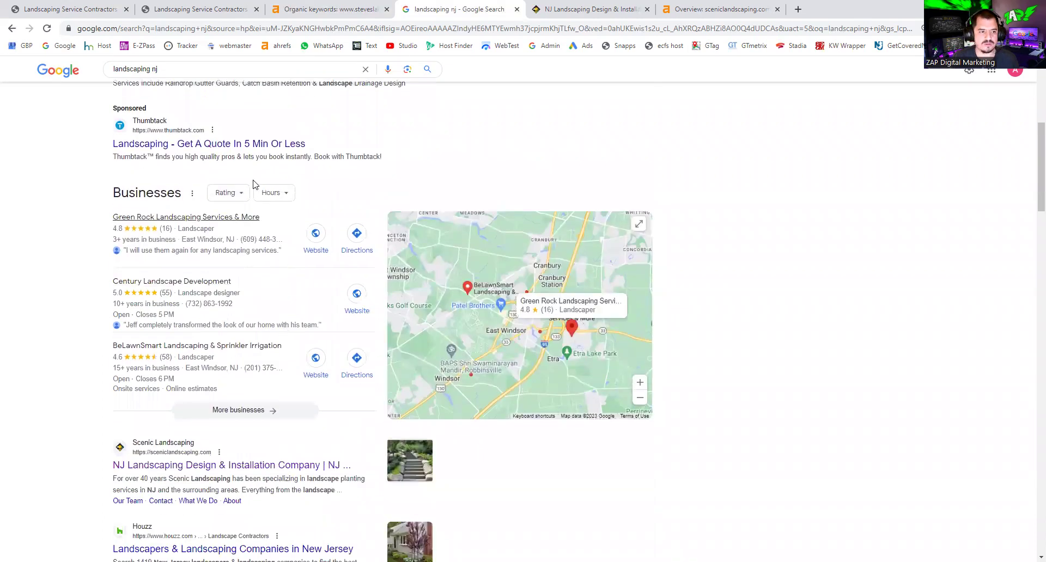
scroll(242, 305, up, 6)
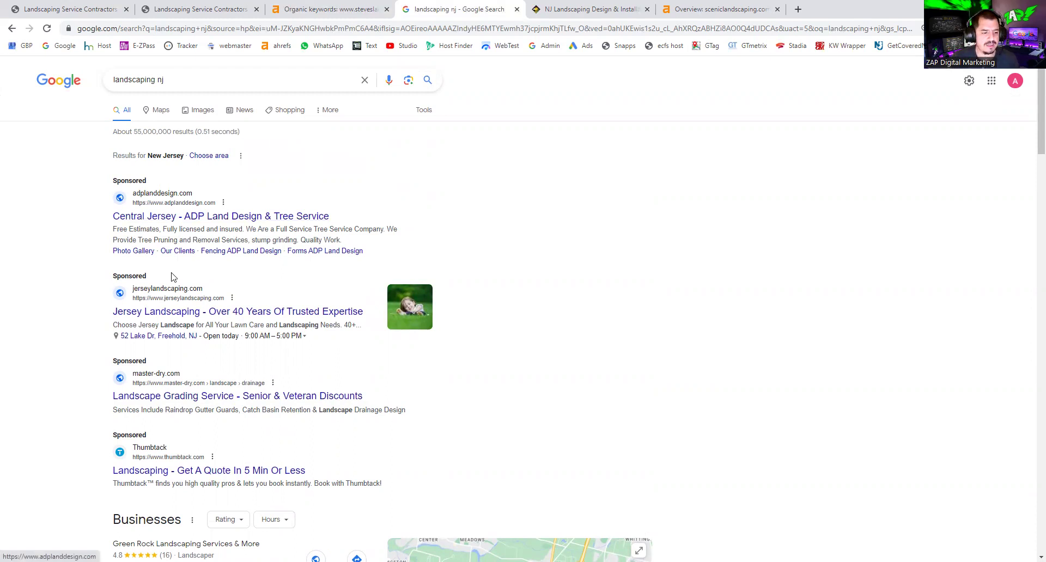
scroll(171, 277, down, 8)
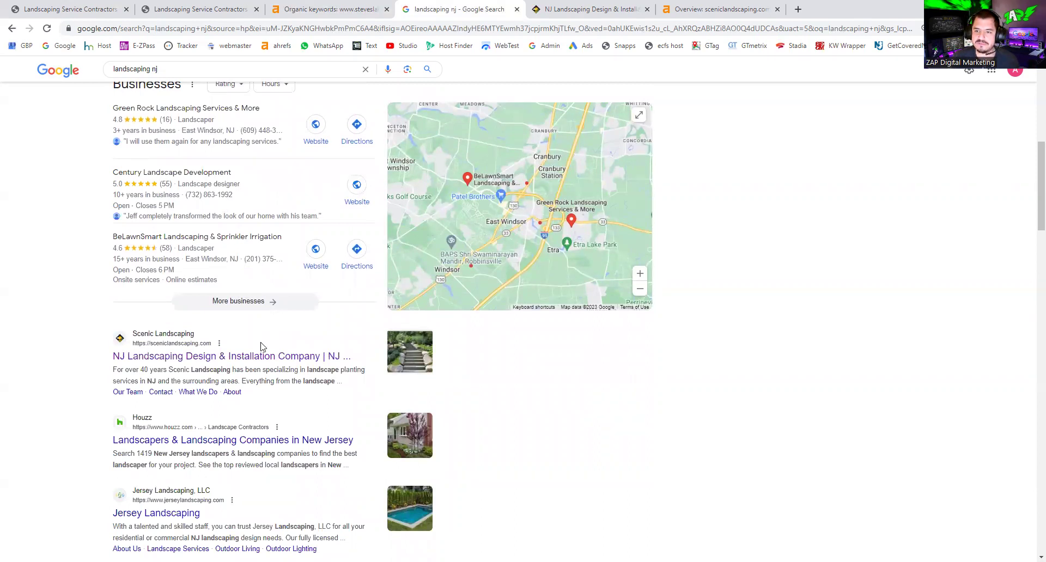
scroll(271, 373, down, 11)
scroll(276, 359, down, 7)
scroll(273, 351, up, 15)
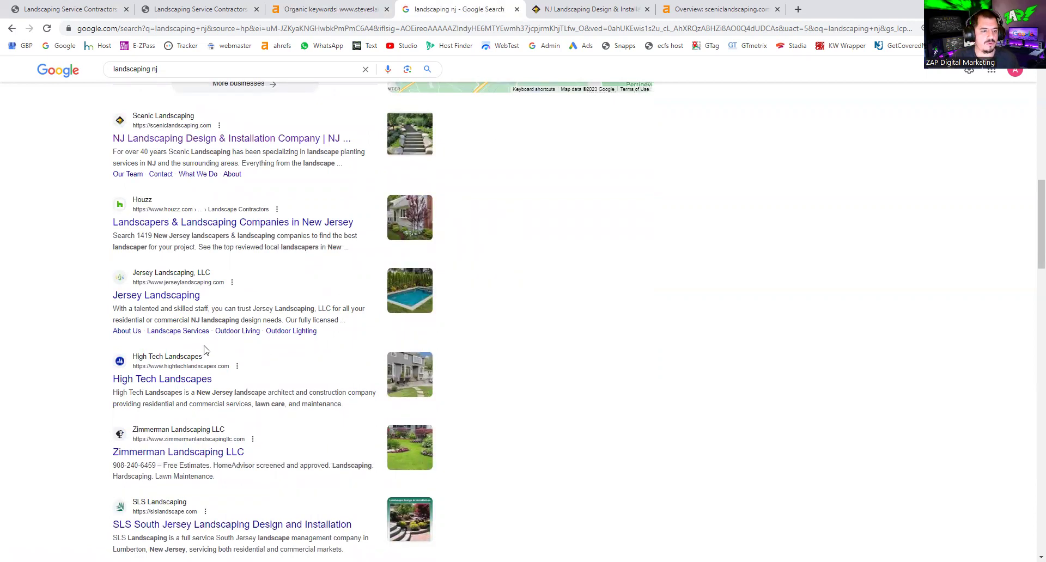
scroll(278, 354, up, 4)
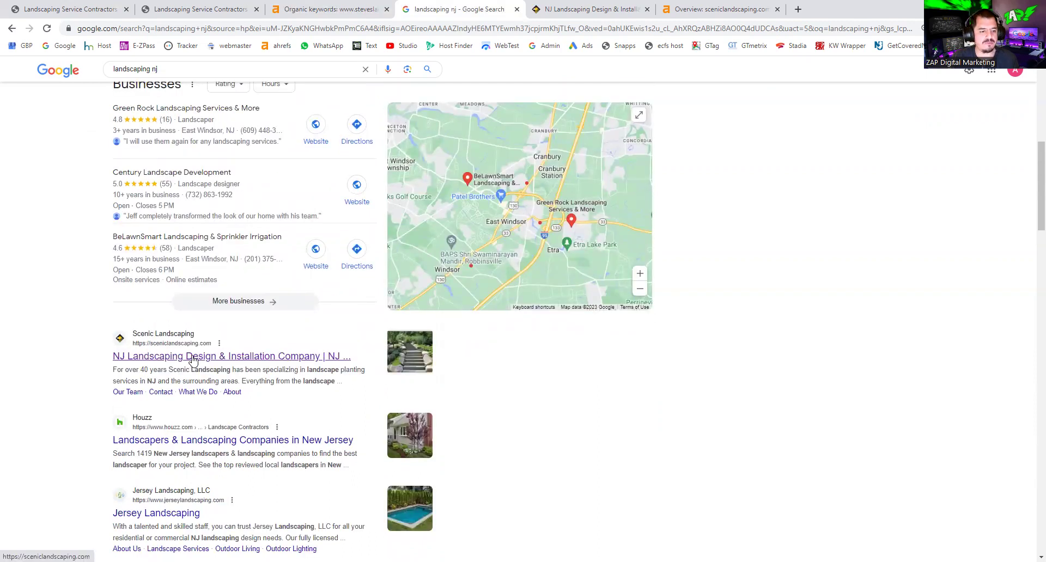
- Switch to the sceniclandscaping.com homepage and review its landscape planting text and its residential and commercial services introduction
click(604, 20)
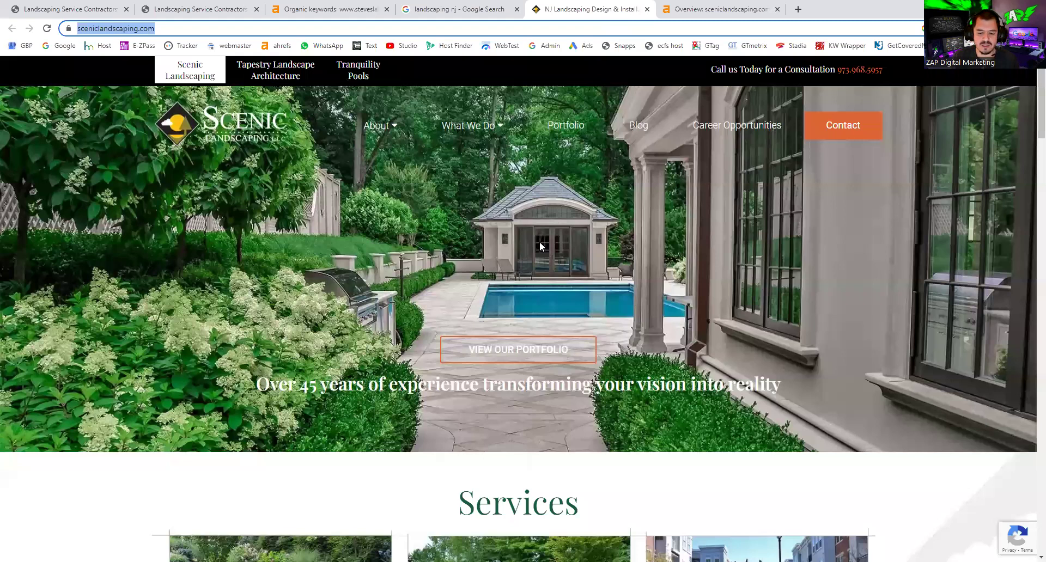
scroll(255, 331, down, 1)
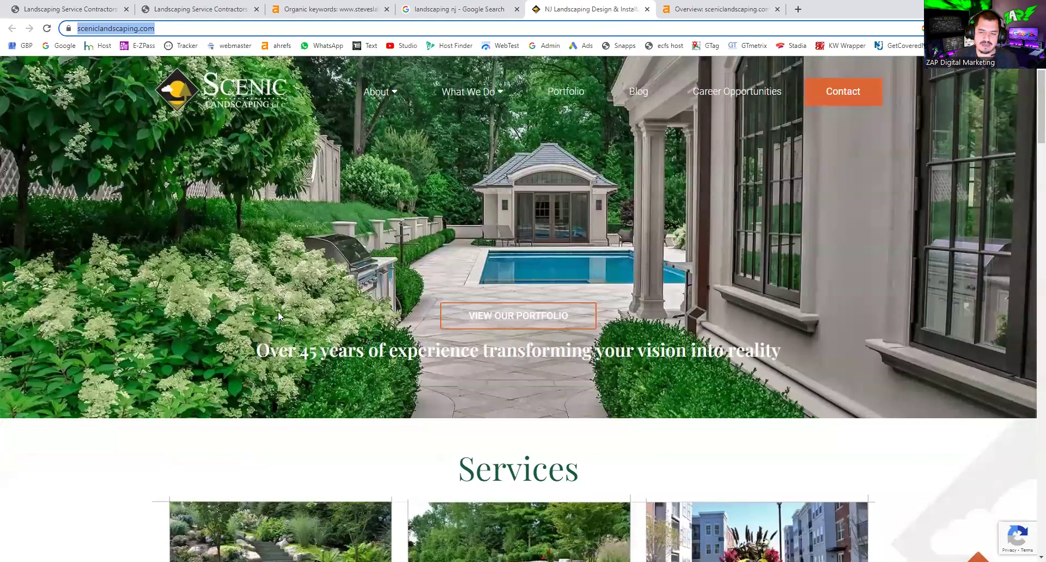
scroll(278, 316, down, 10)
drag(165, 191, 331, 299)
scroll(292, 310, down, 3)
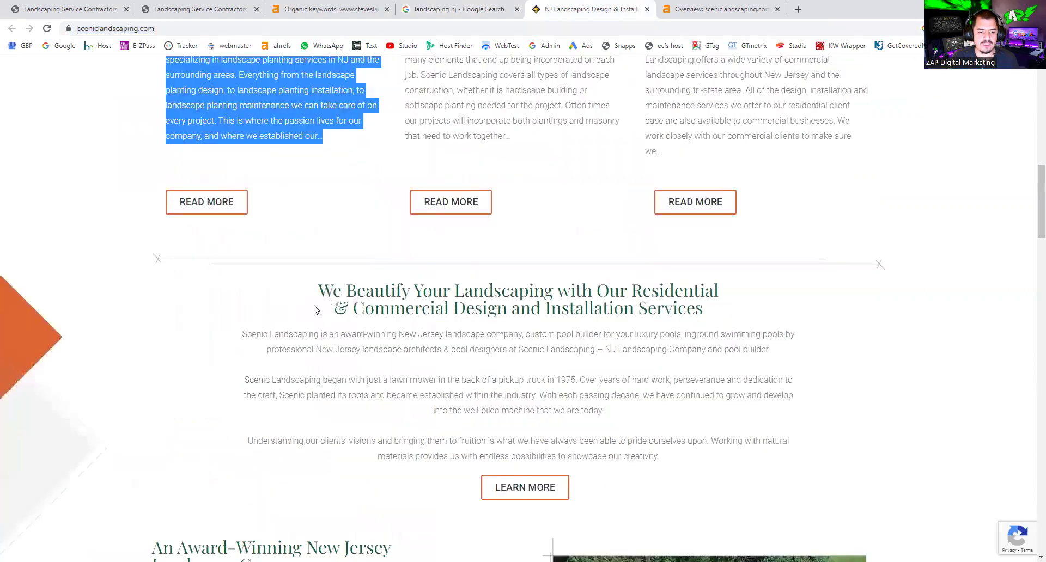
drag(244, 318, 708, 418)
- Review the heading and paragraphs of the homepage's "An Award-Winning New Jersey Landscape Company" section
scroll(648, 354, down, 1)
scroll(526, 321, down, 5)
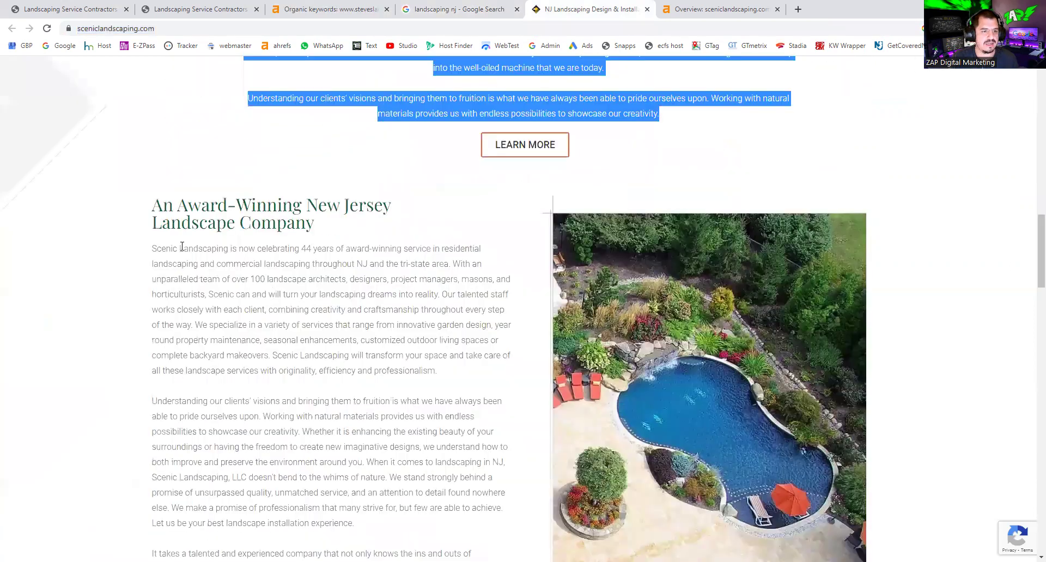
double_click(163, 205)
drag(366, 269, 463, 374)
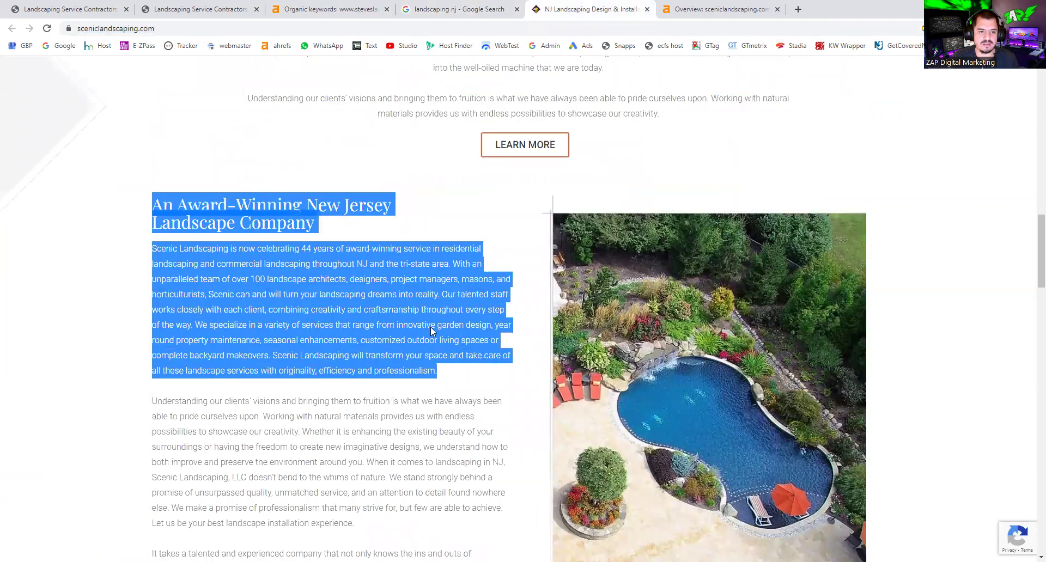
click(355, 231)
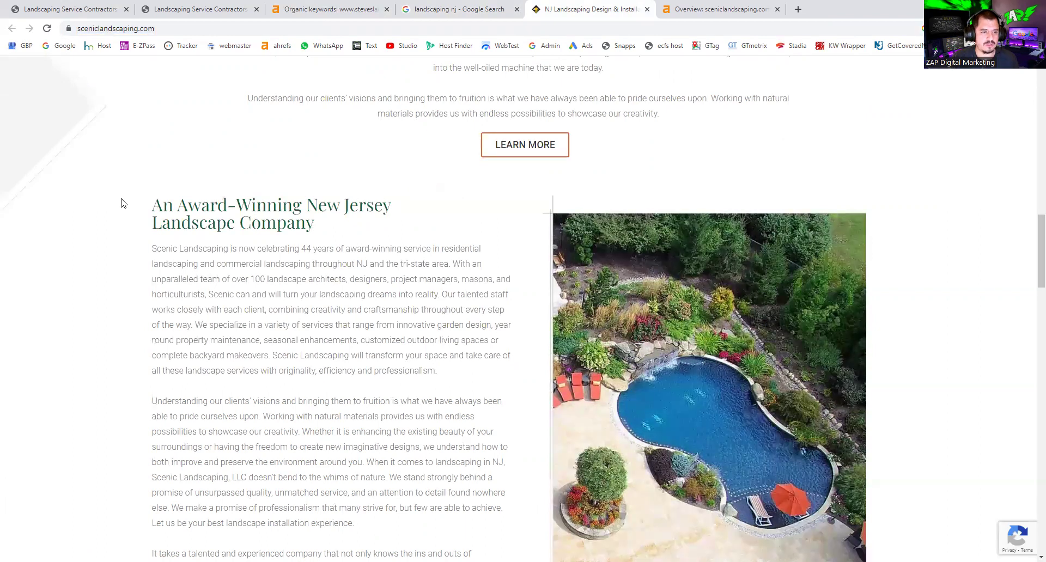
drag(123, 202, 353, 229)
scroll(384, 350, down, 3)
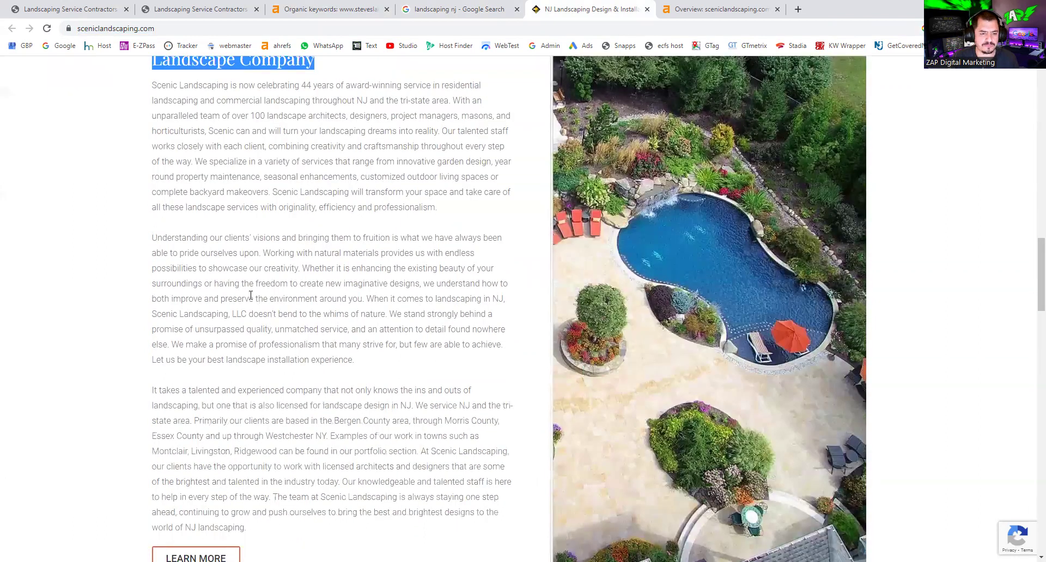
drag(163, 237, 403, 390)
scroll(466, 265, down, 4)
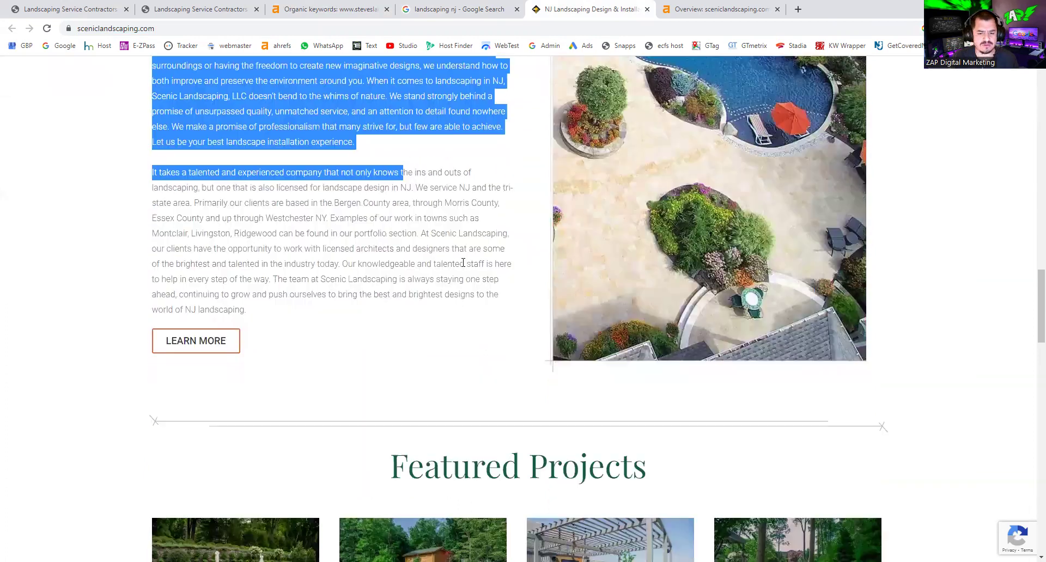
- Look over the rest of the Scenic Landscaping homepage, from Featured Projects to the consultation contact form
scroll(258, 197, down, 3)
scroll(563, 248, down, 9)
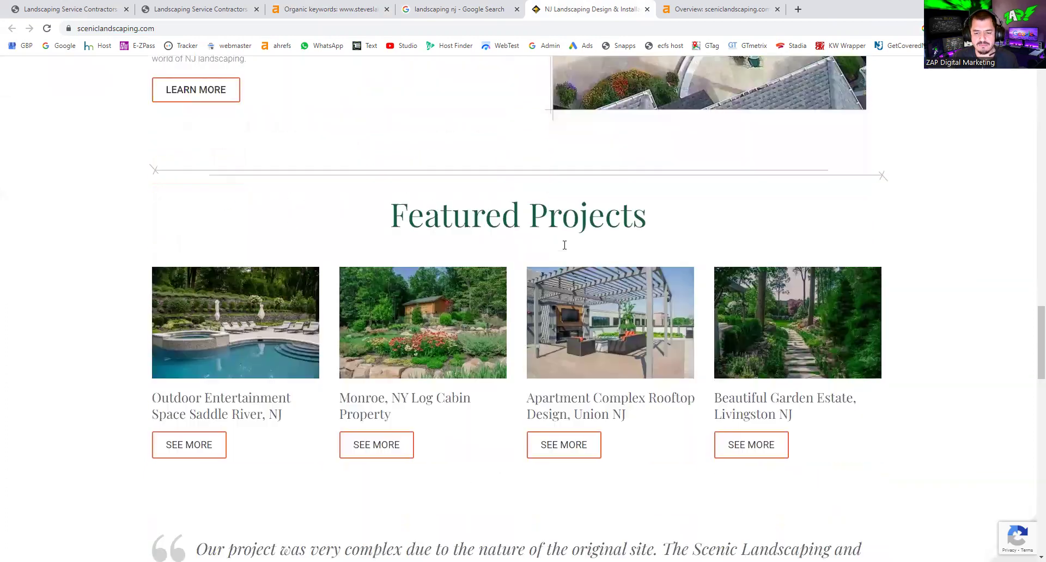
scroll(471, 324, down, 8)
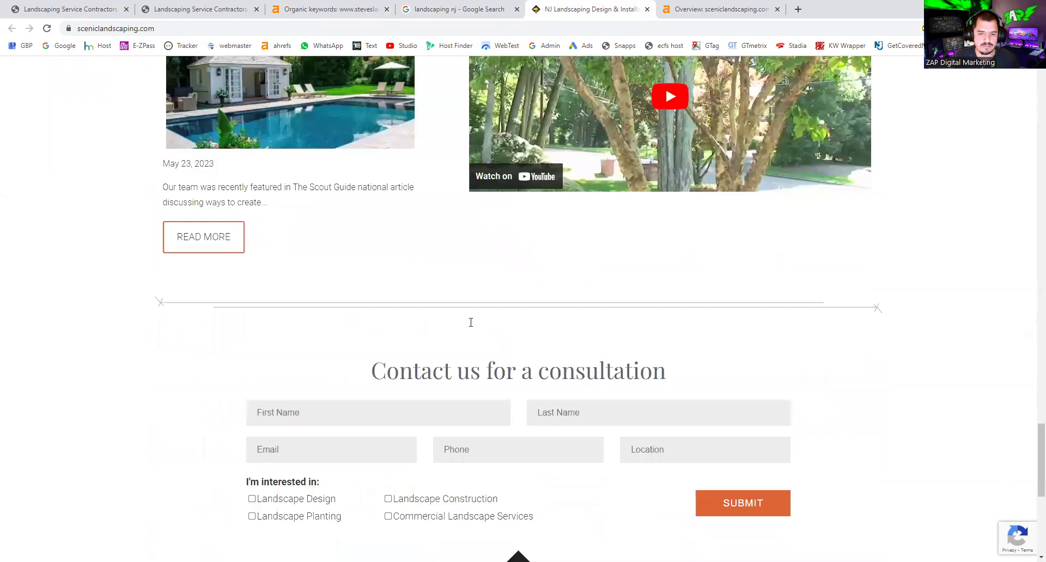
scroll(471, 323, down, 3)
scroll(1028, 380, up, 10)
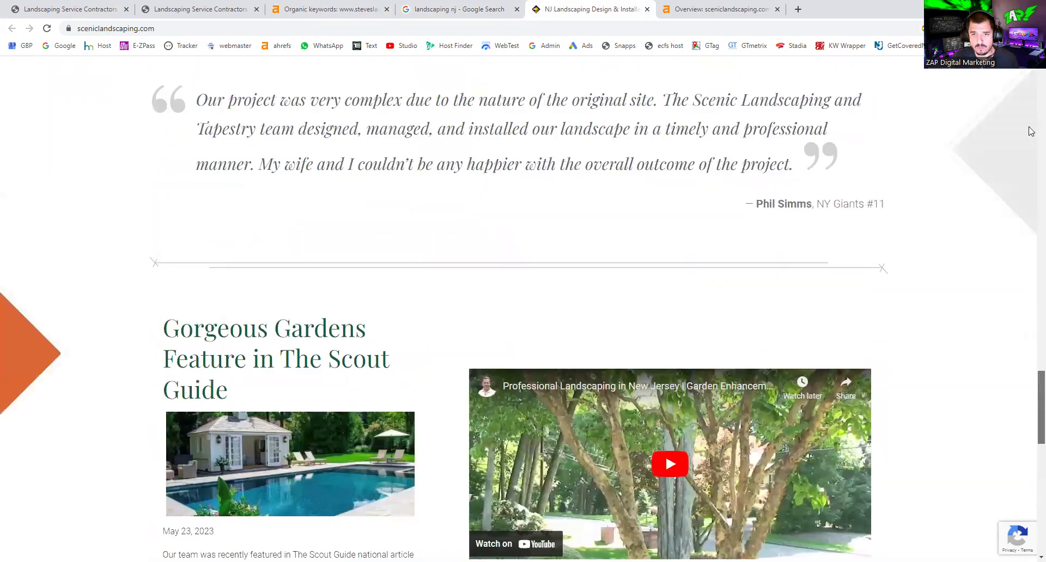
- Switch to the Ahrefs overview of sceniclandscaping.com and open its organic keywords report
scroll(620, 118, up, 20)
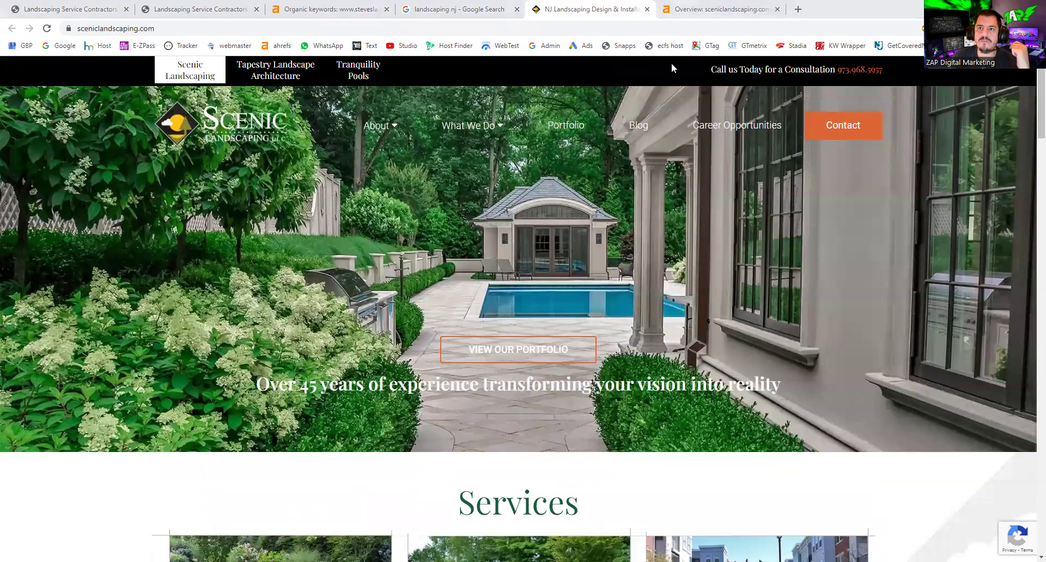
click(714, 10)
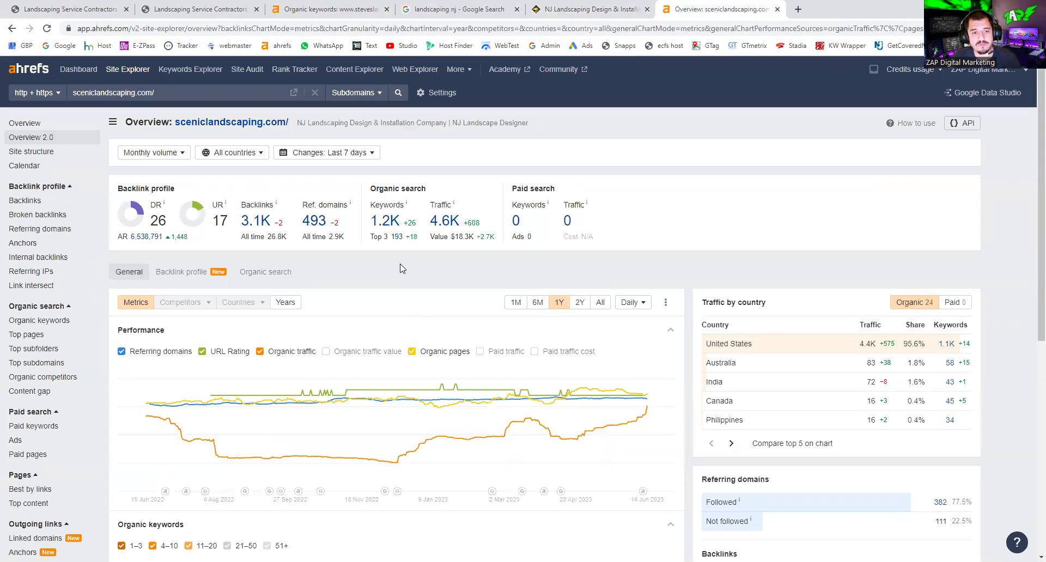
click(391, 228)
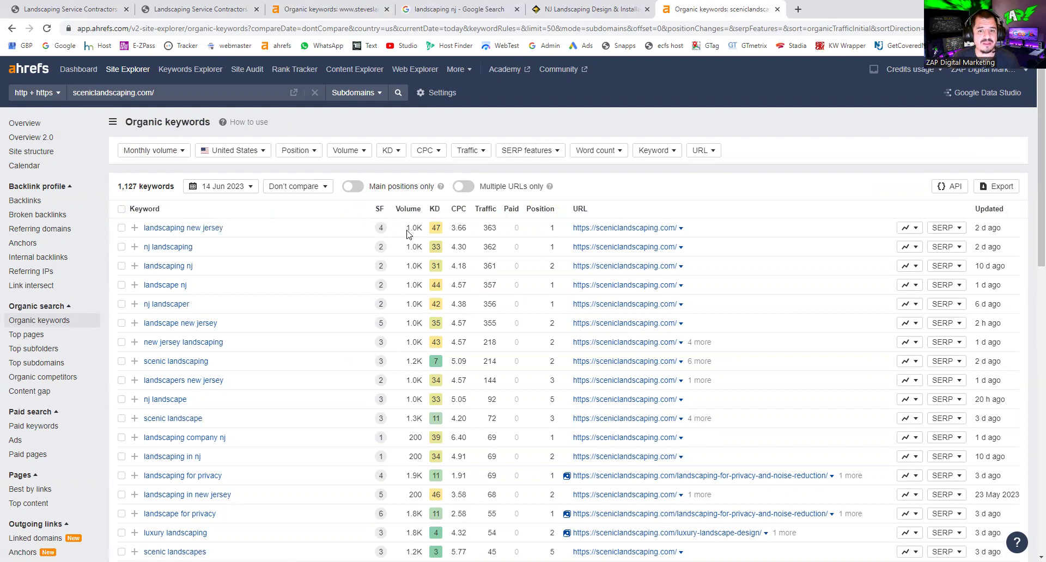
- Examine the volume, traffic and position of Scenic Landscaping's top organic keywords, highlighting the traffic for "landscaping new jersey", and return to Overview 2.0
double_click(486, 229)
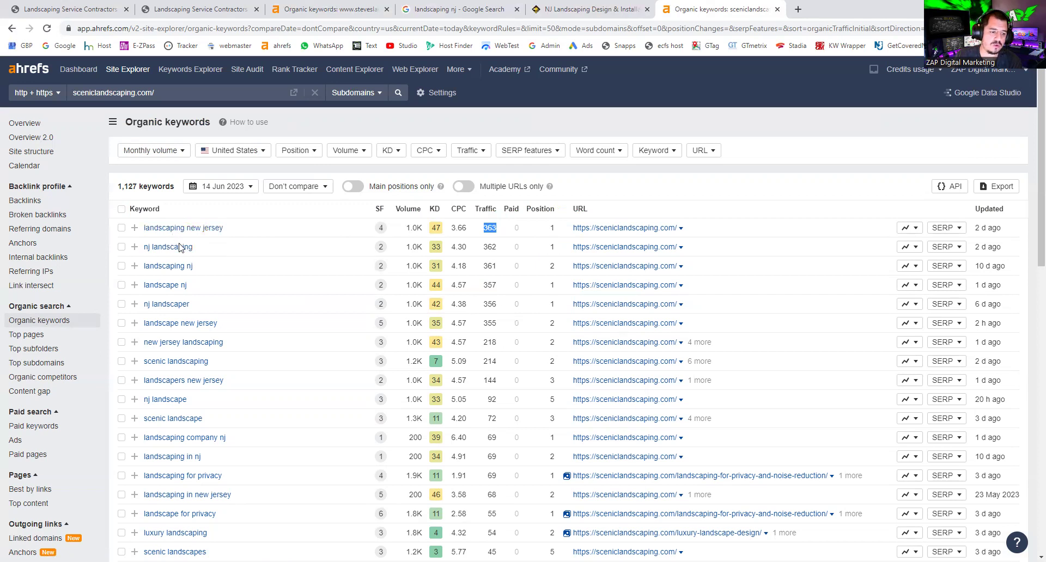
scroll(188, 261, down, 2)
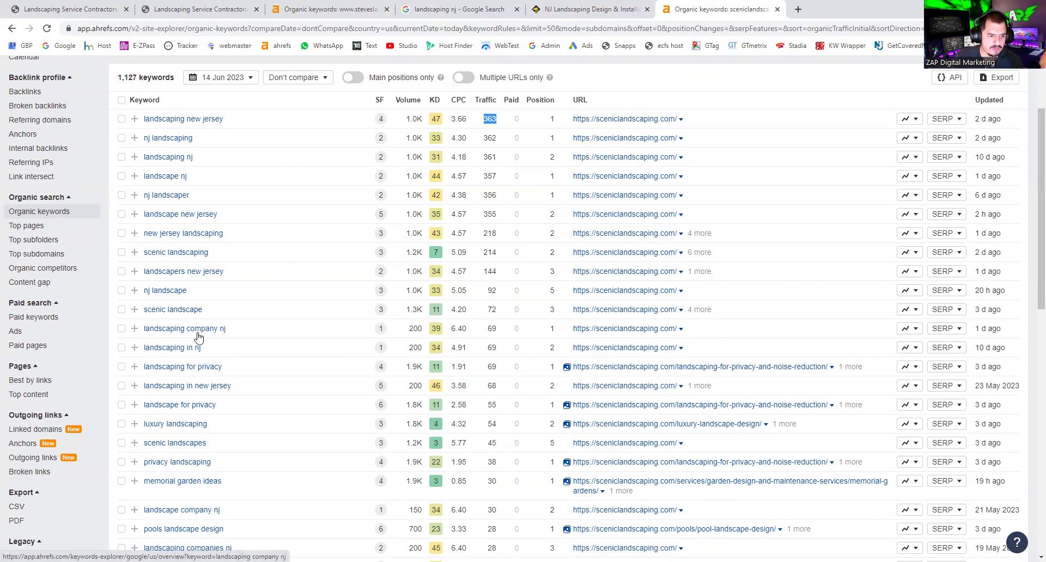
scroll(198, 338, down, 1)
scroll(198, 338, up, 1)
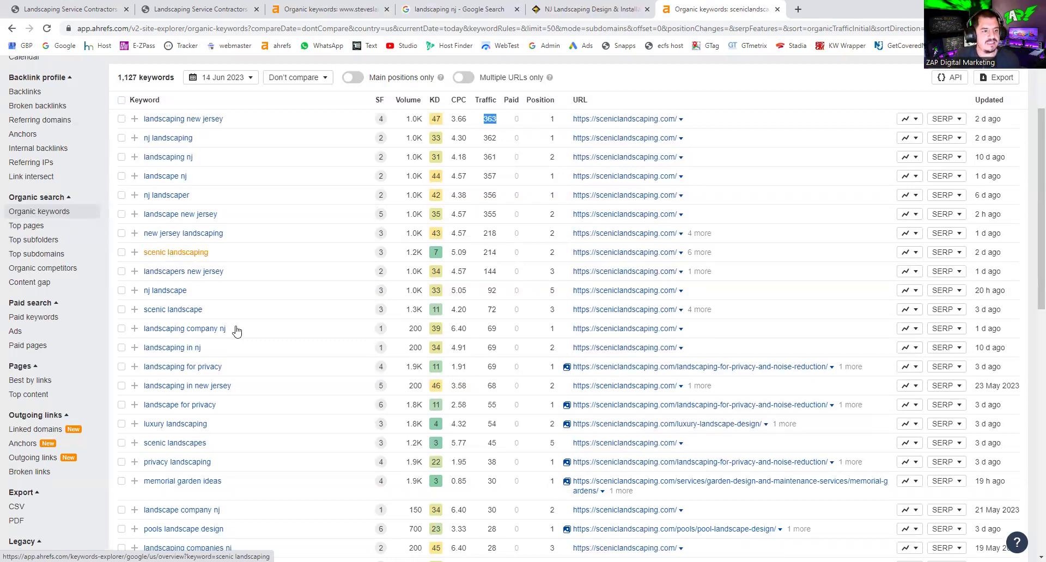
scroll(375, 301, up, 2)
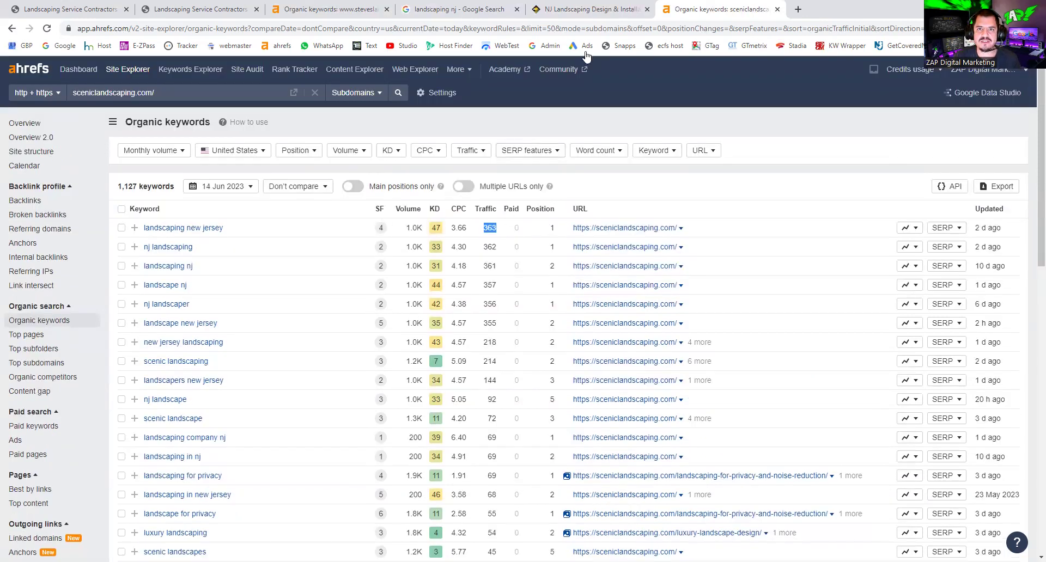
click(39, 138)
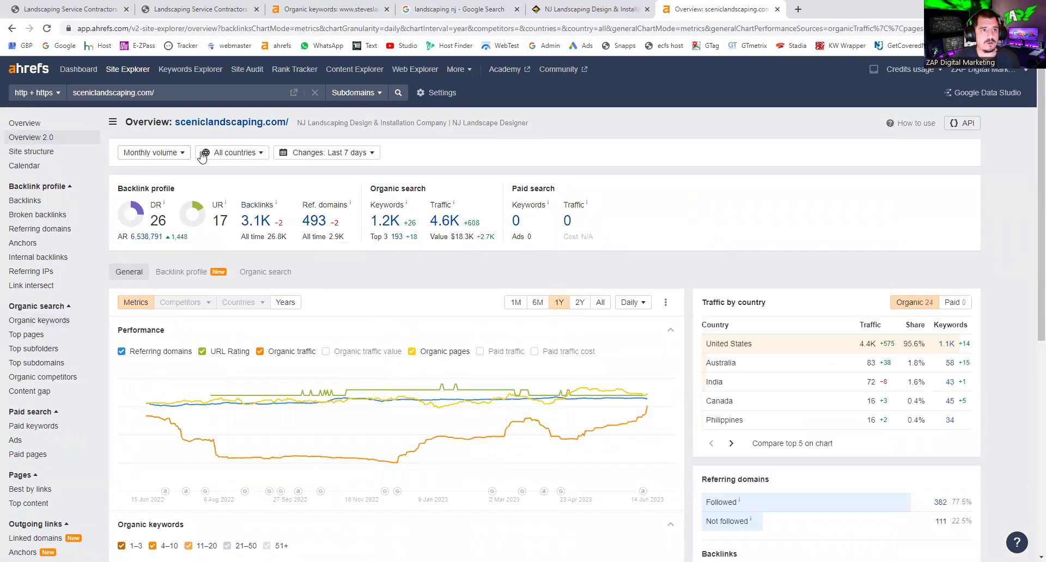
- Switch to the steveslawns.com homepage and review its hero banner and "Transform Your Landscape" introduction
click(212, 9)
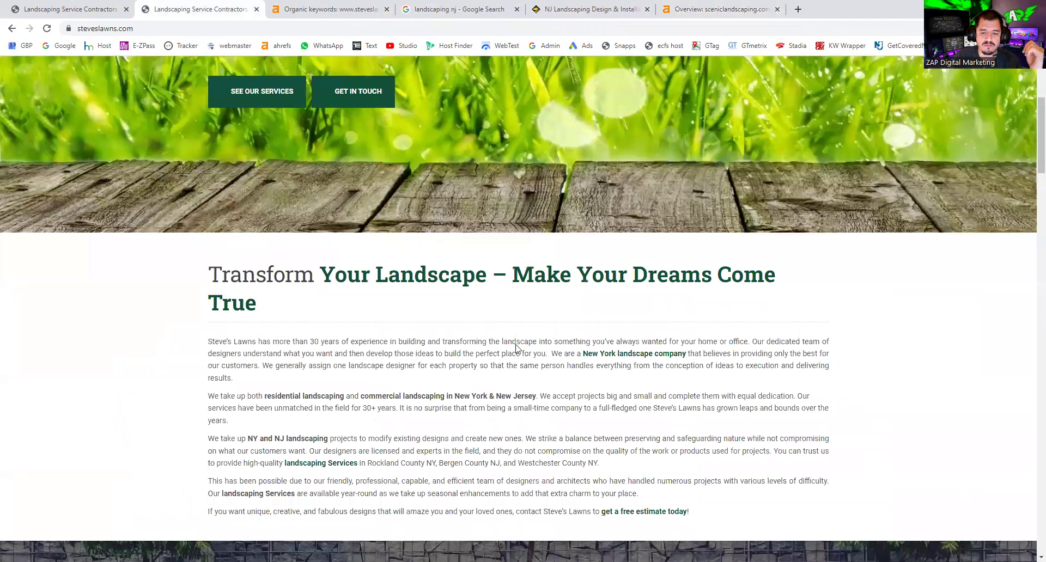
scroll(499, 322, up, 4)
scroll(1030, 132, down, 15)
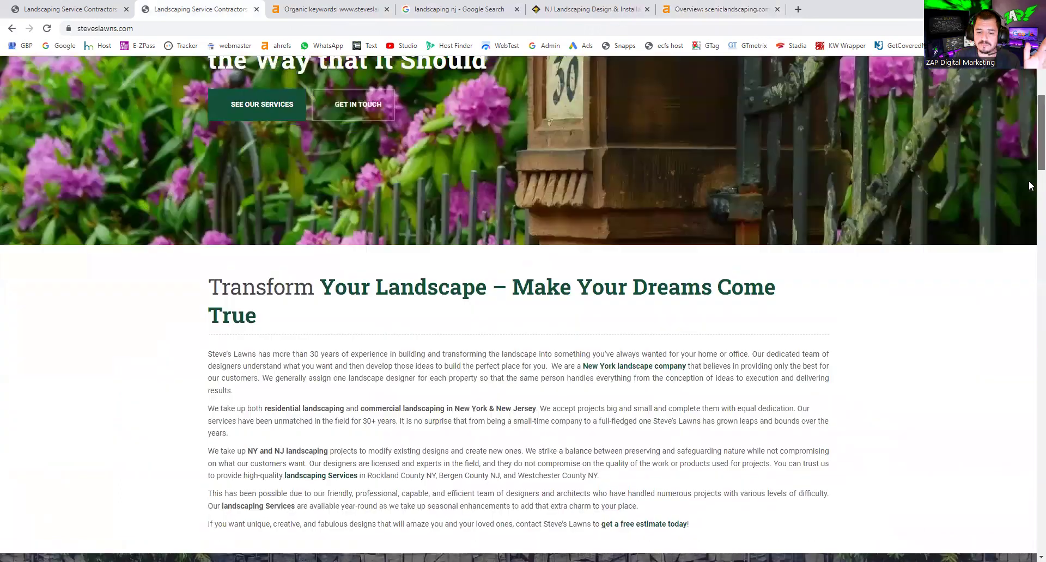
scroll(755, 149, up, 15)
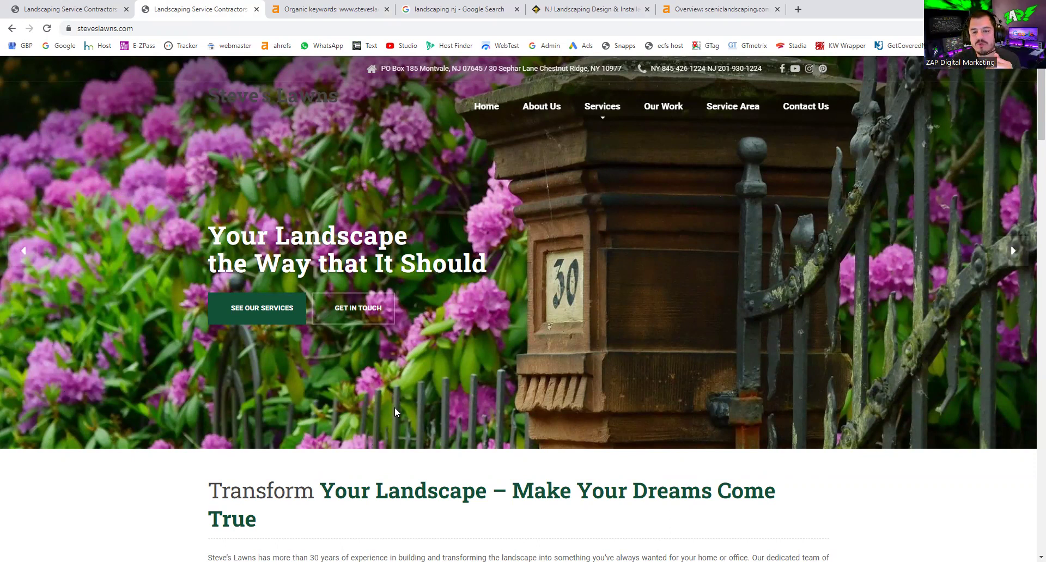
- Look over the Steve's Lawns homepage down to the Our Services tiles and Working Hours, and return to the page's beginning
scroll(405, 376, down, 1)
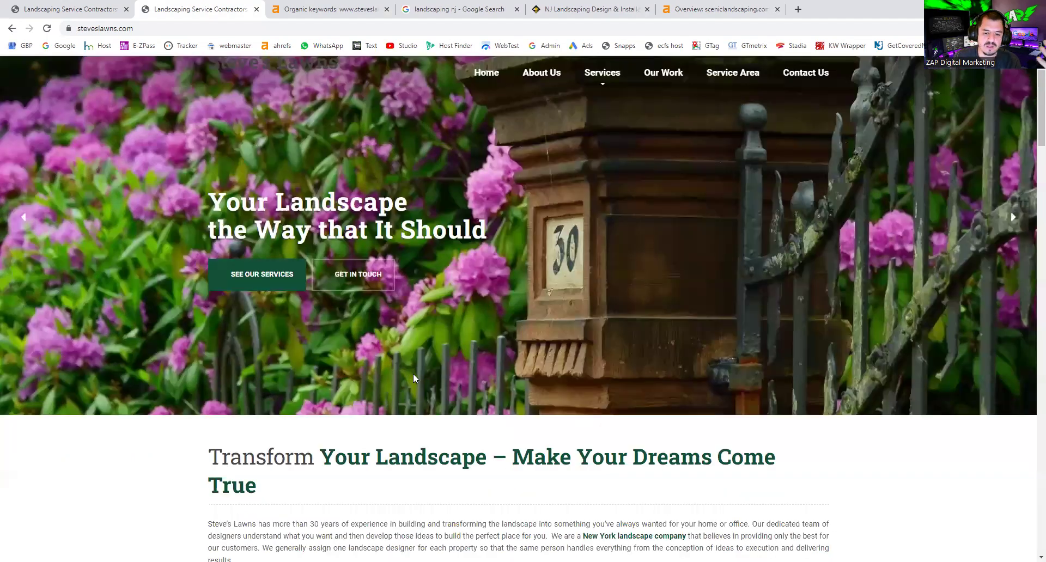
scroll(473, 359, down, 3)
scroll(522, 364, down, 5)
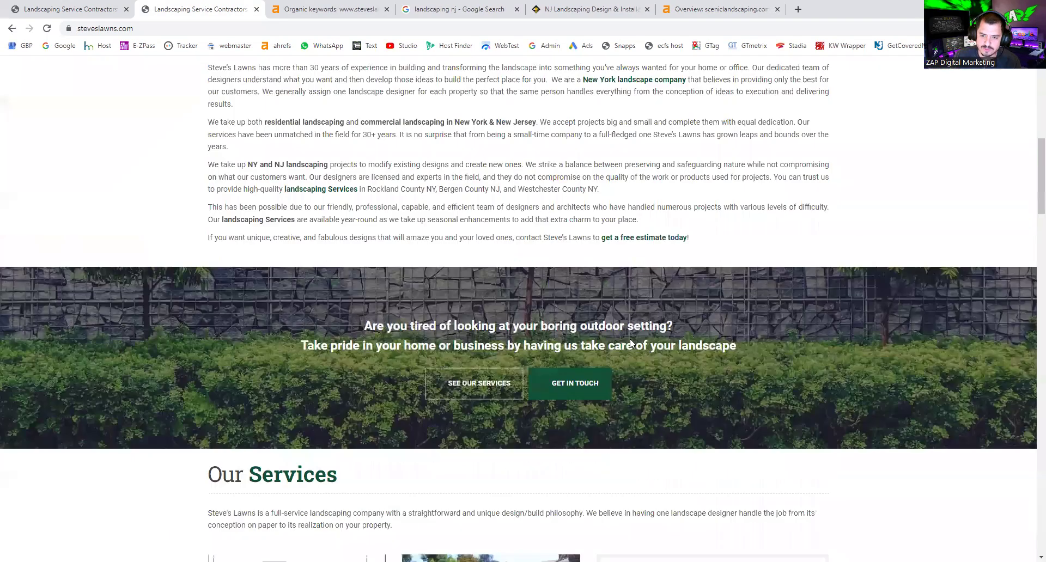
scroll(436, 309, down, 5)
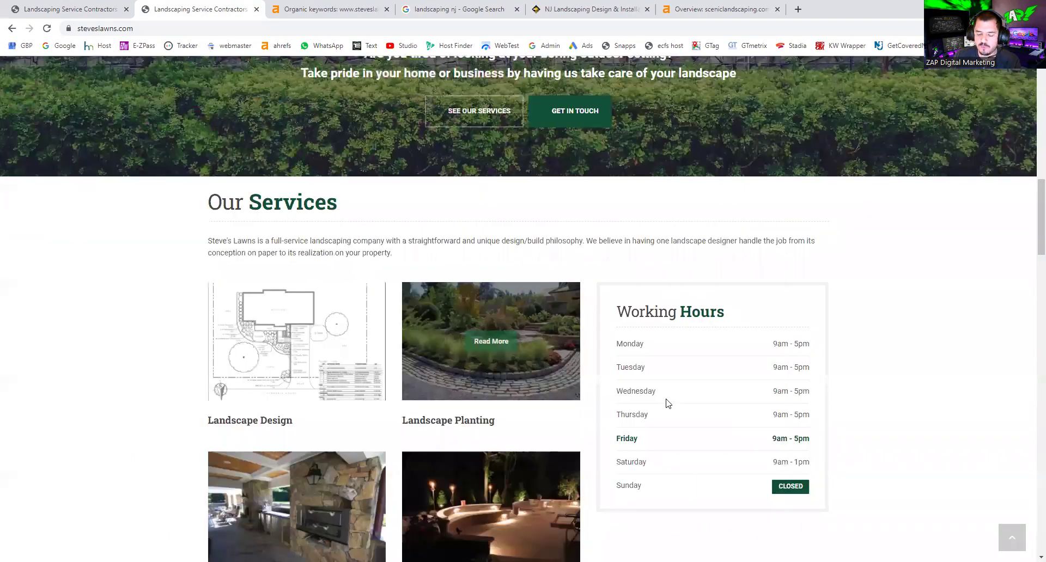
scroll(668, 403, down, 4)
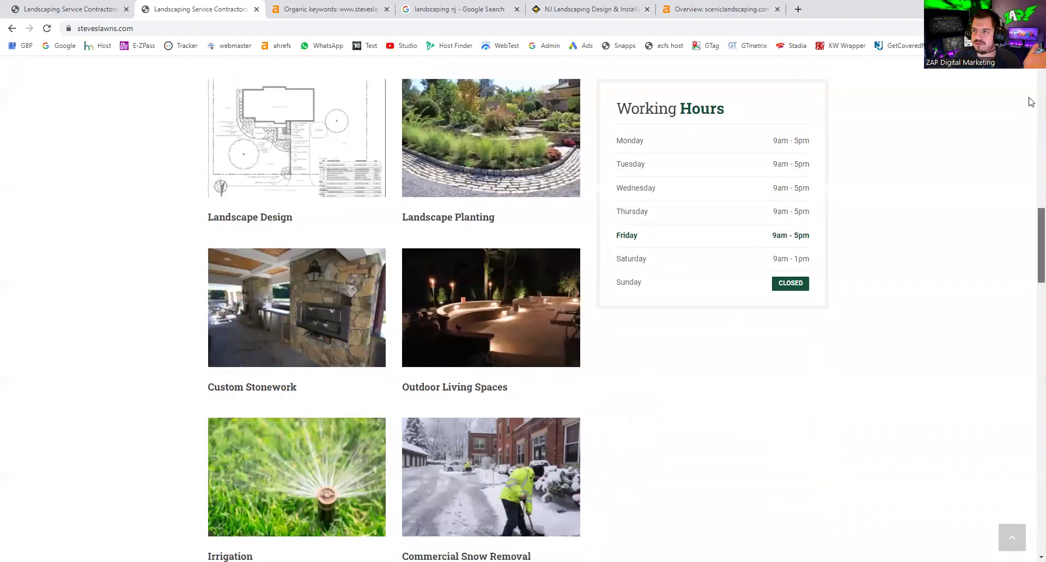
click(1038, 98)
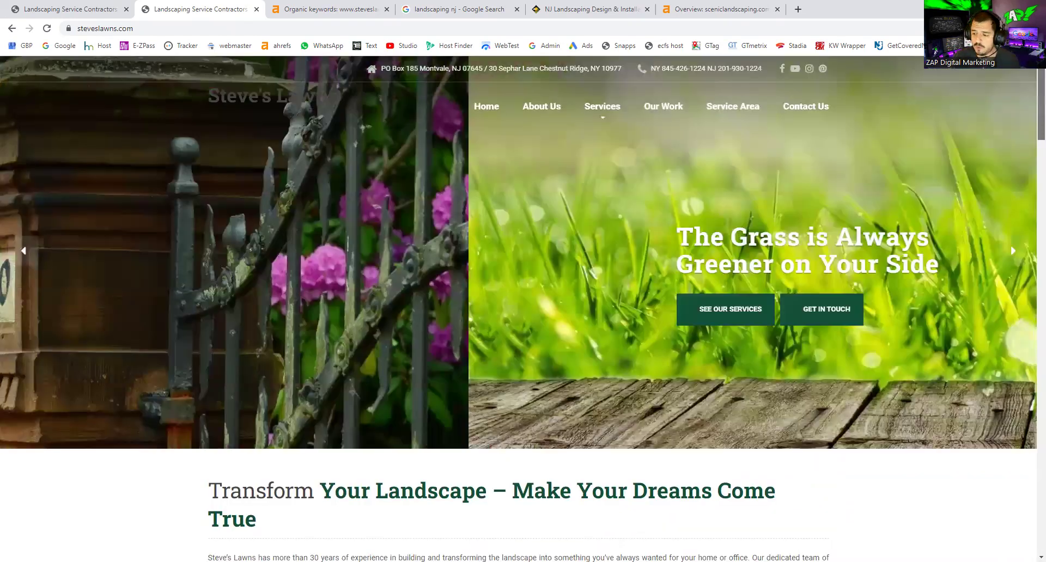